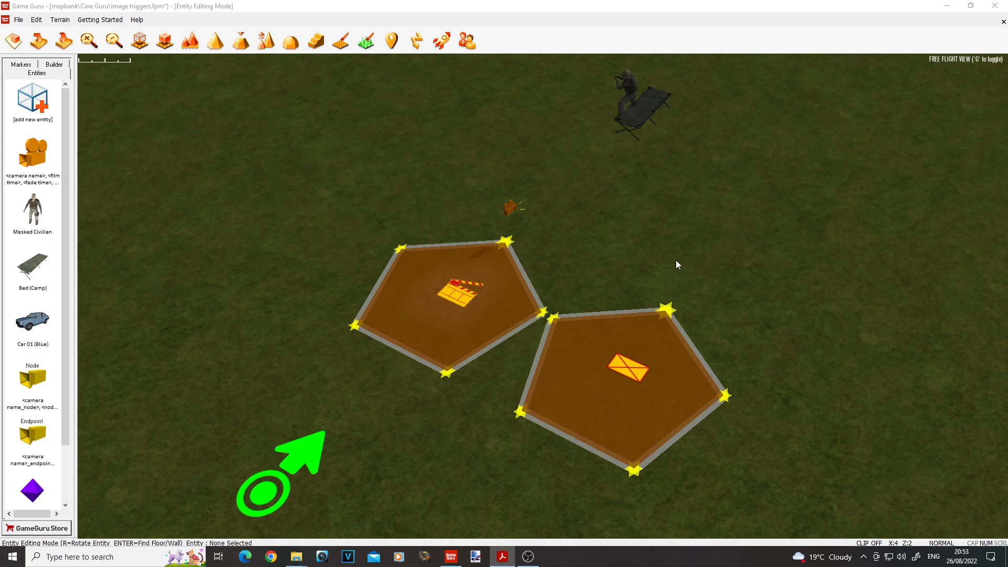
Step: Place an image trigger from the Cine Guru entity library on the ground beside the two existing trigger zones
right_drag(673, 259, 517, 324)
key(w)
key(s)
right_drag(578, 283, 563, 284)
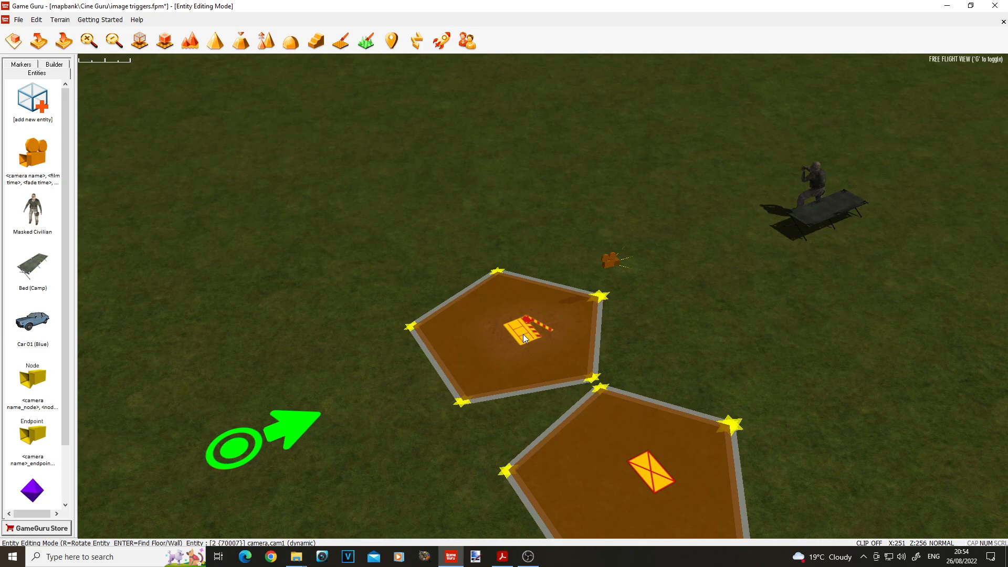
right_drag(527, 323, 385, 327)
key(w)
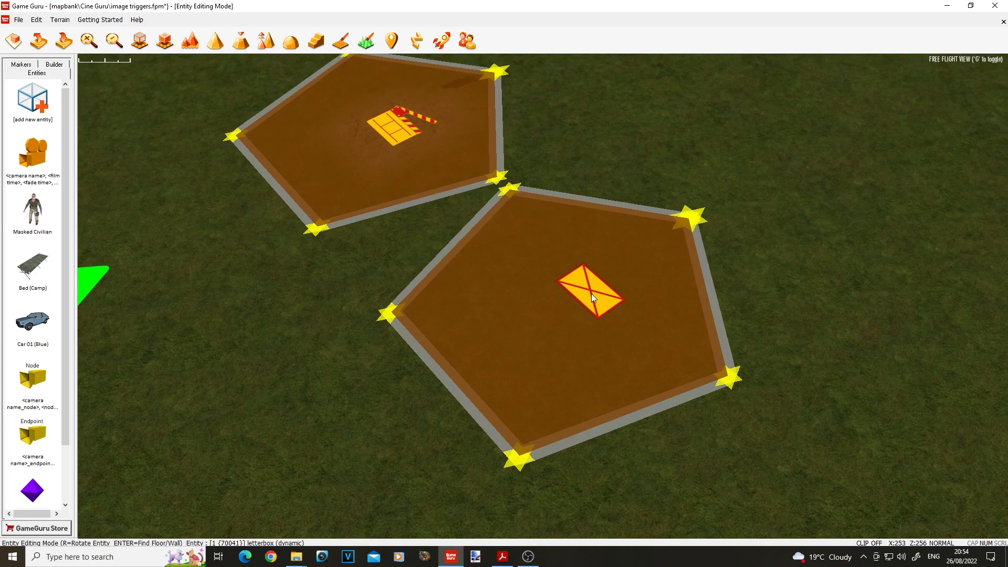
click(29, 108)
click(737, 45)
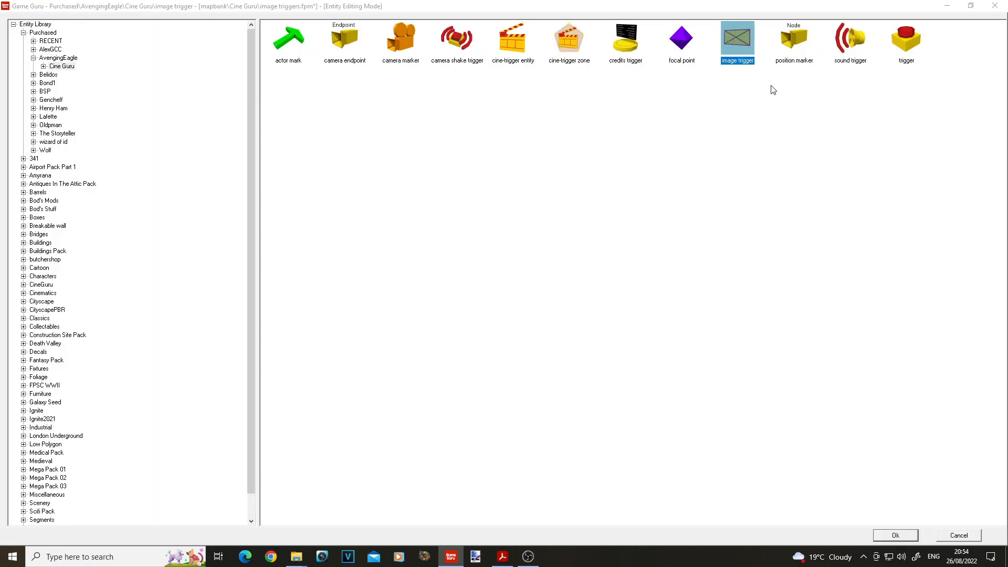
click(902, 535)
click(807, 159)
right_click(807, 159)
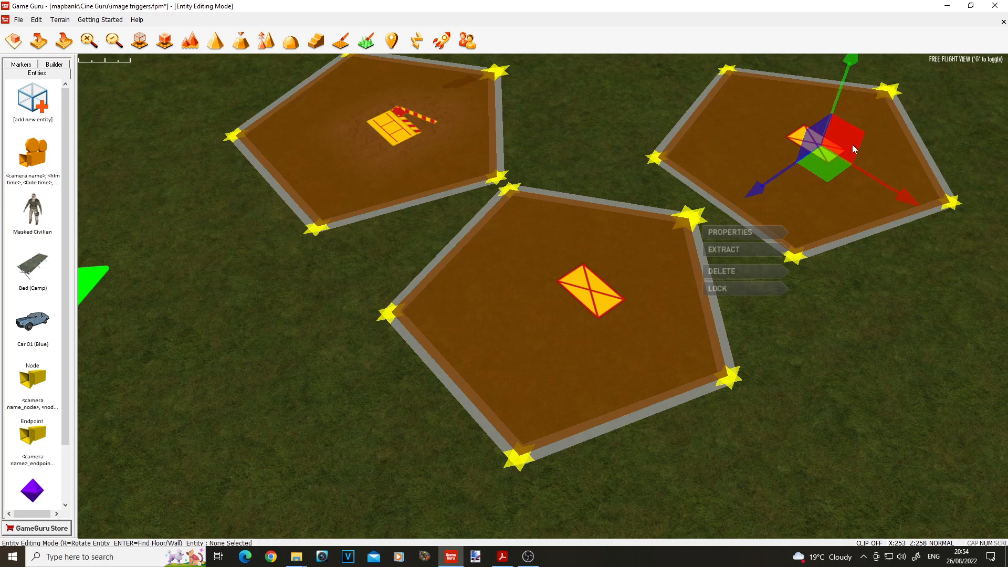
Step: Browse for the new image trigger's Image File in scriptbank\images\Cine Guru, and leave without choosing a file
click(753, 238)
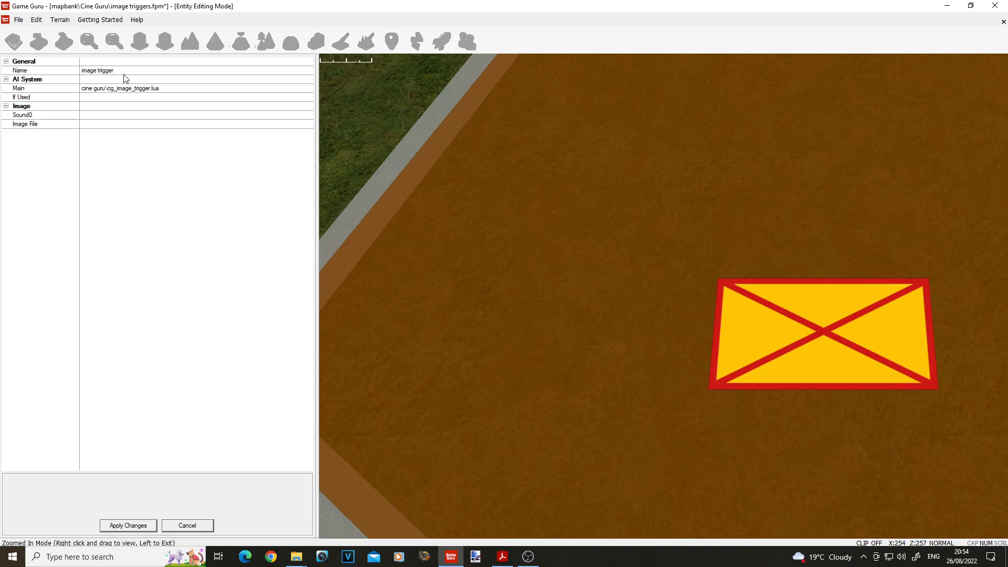
click(85, 125)
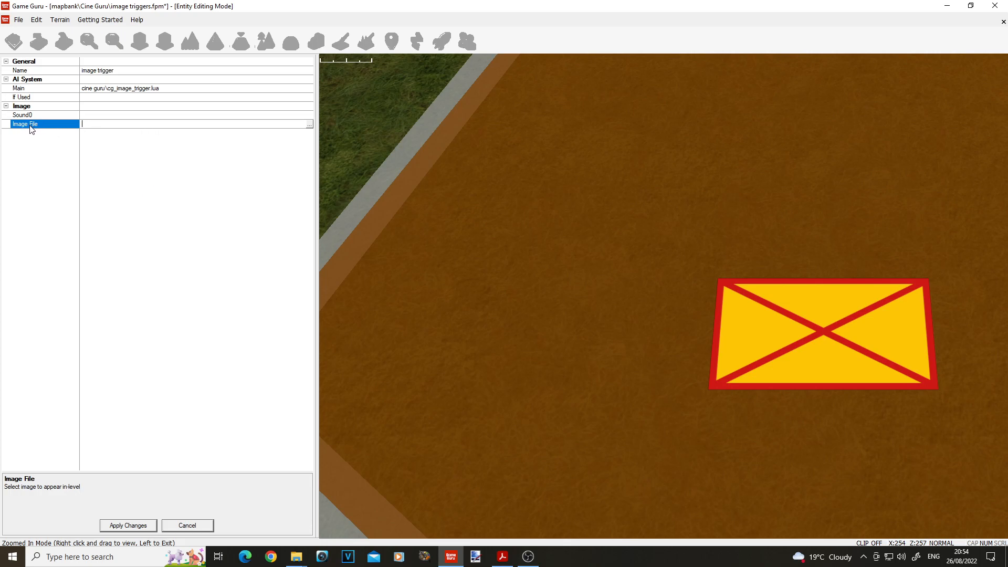
click(310, 125)
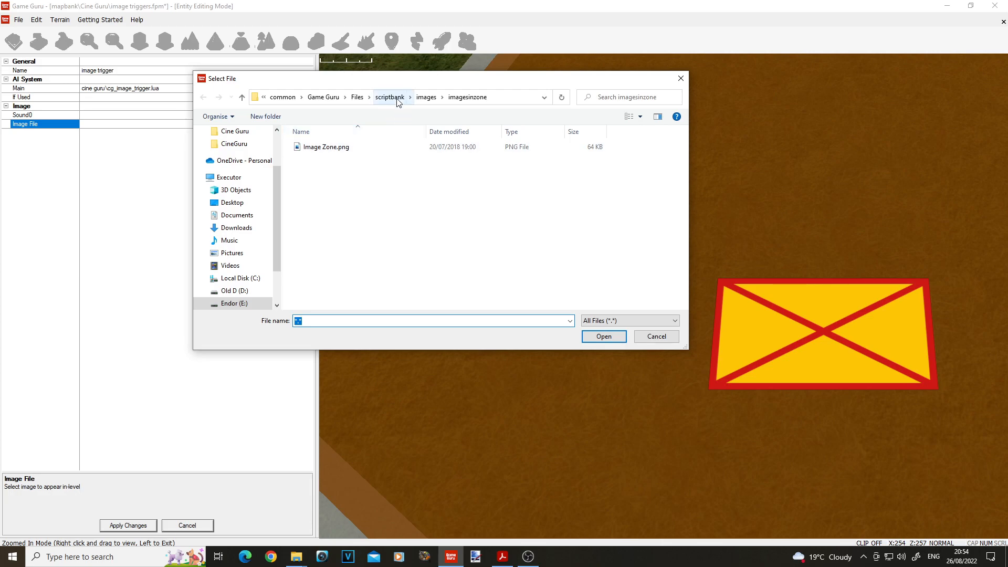
click(398, 98)
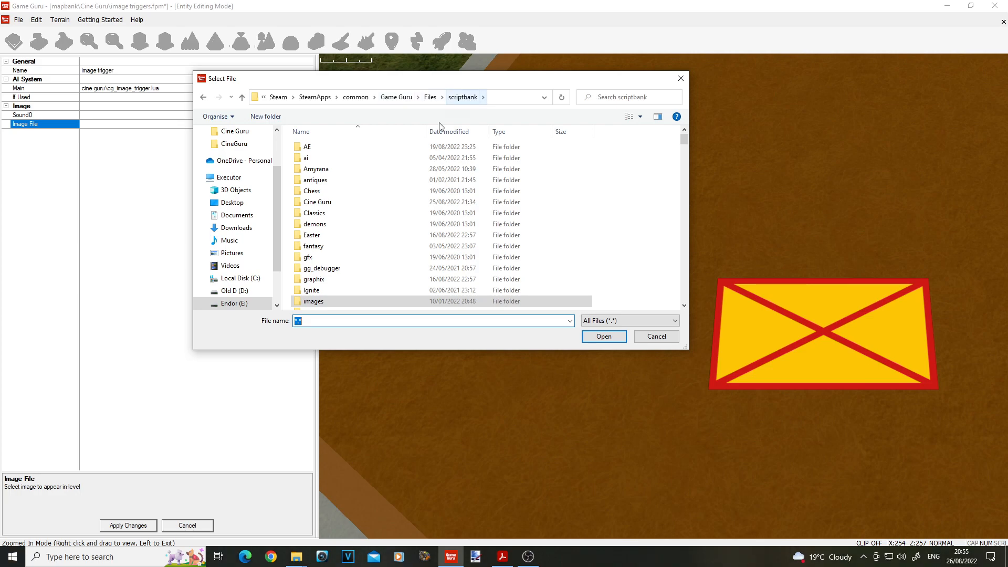
double_click(316, 301)
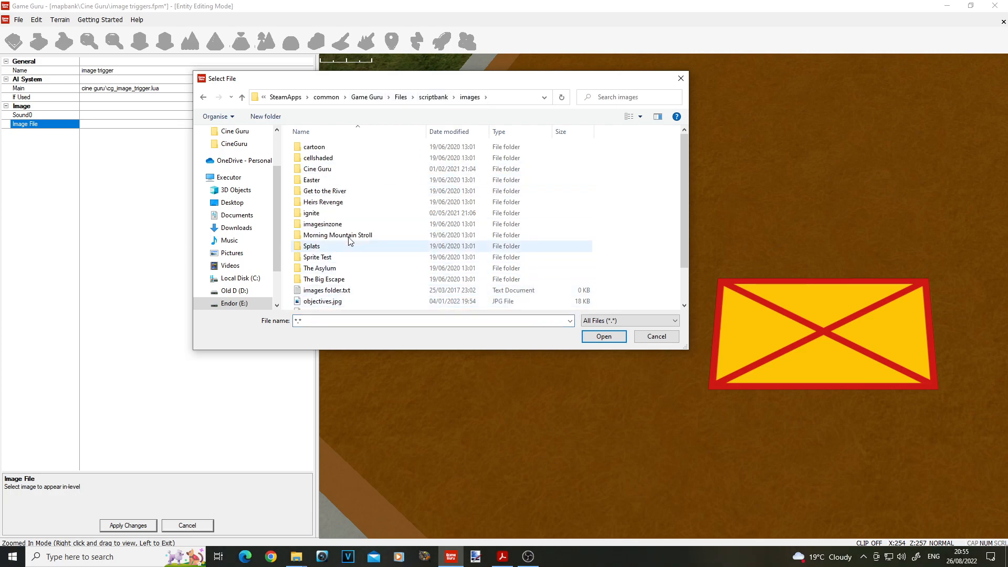
double_click(325, 169)
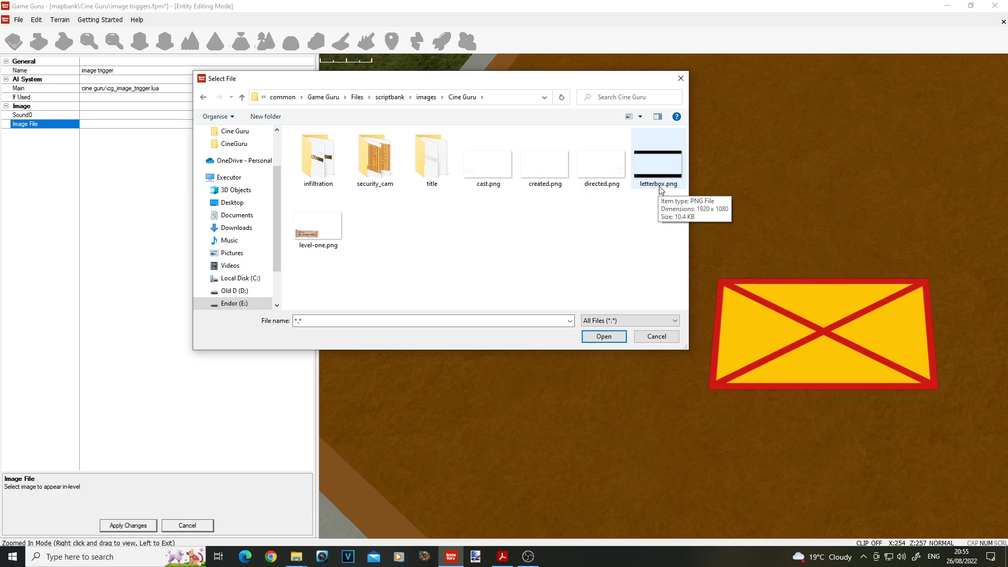
click(655, 336)
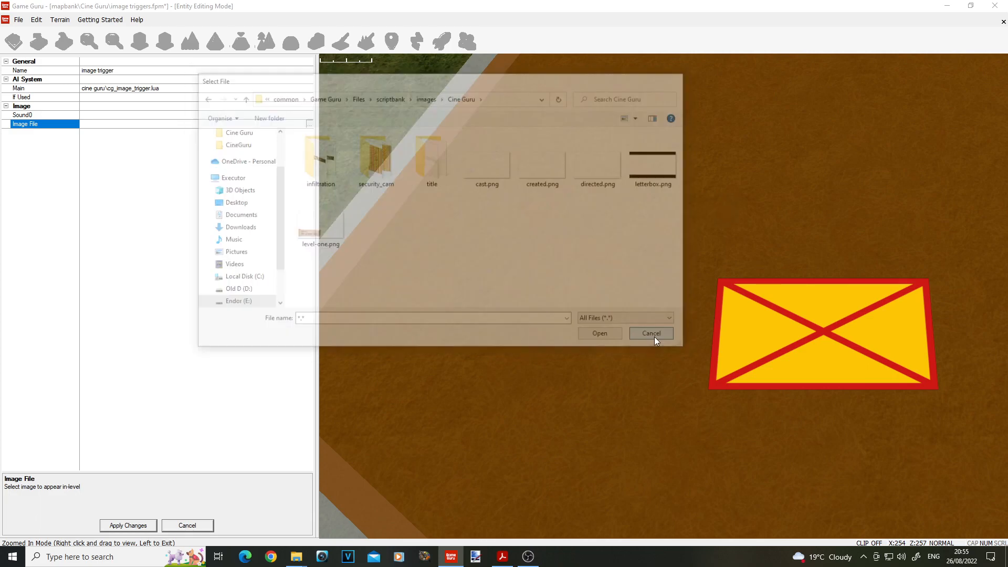
click(790, 329)
Step: Delete the newly placed image trigger zone
click(821, 144)
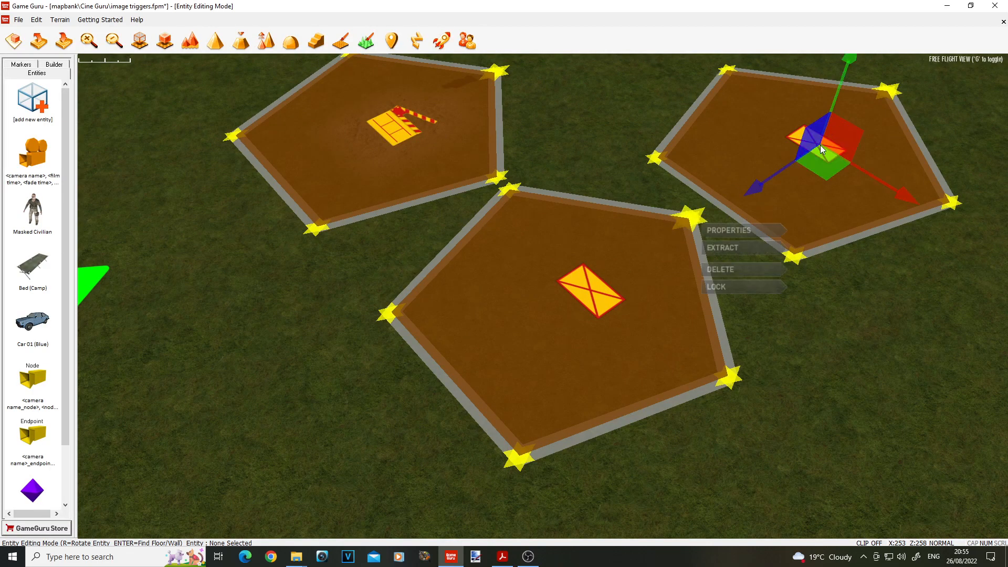
key(Delete)
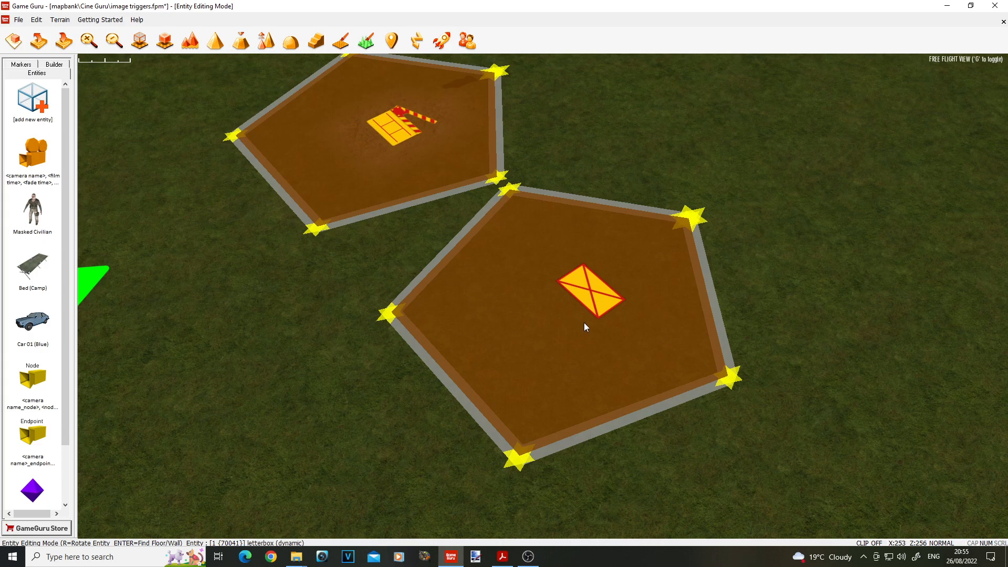
Step: Examine the existing letterbox image trigger's properties, especially its Image File path, and close them without changes
key(s)
key(a)
right_drag(588, 319, 619, 351)
key(s)
click(618, 342)
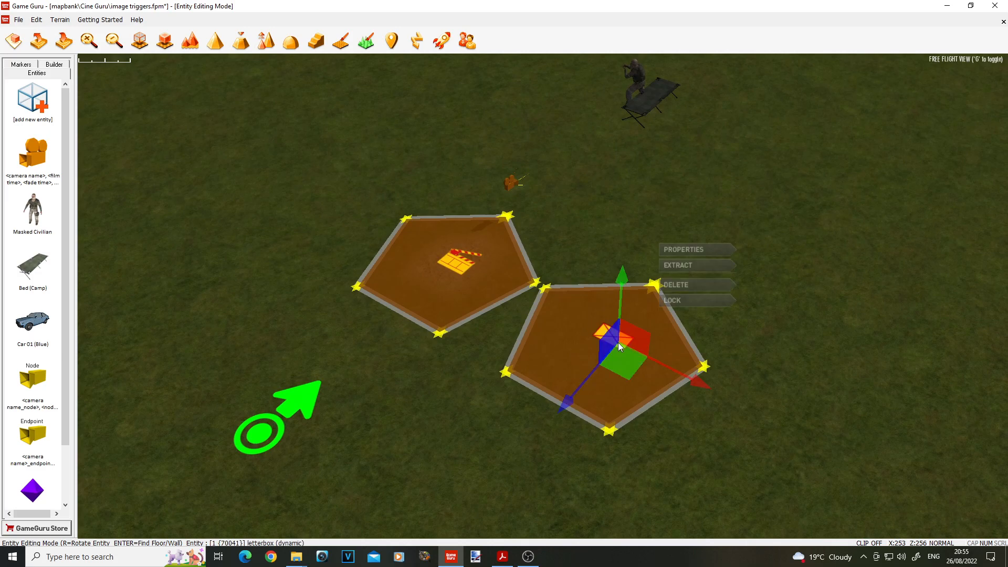
click(681, 253)
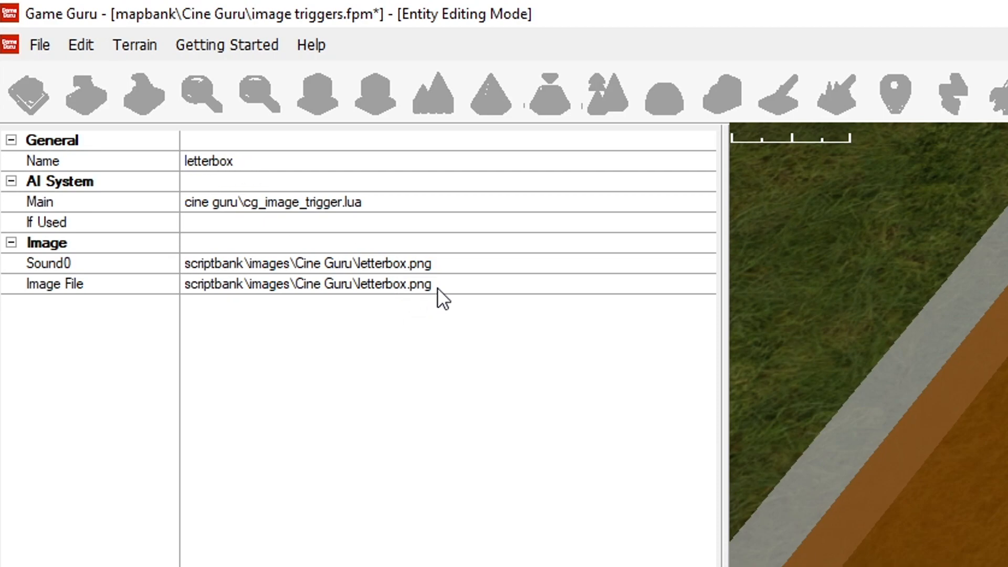
click(466, 286)
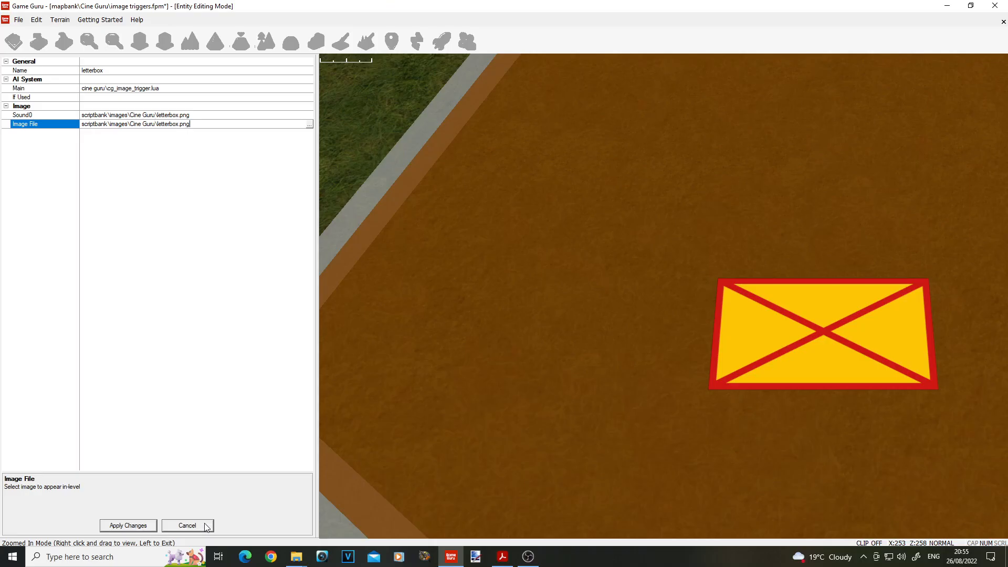
click(204, 524)
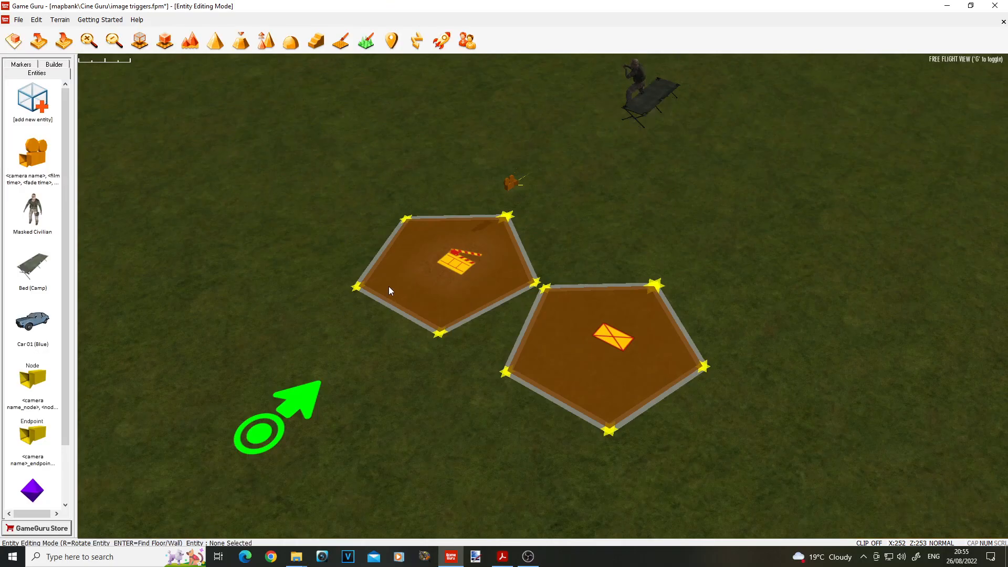
Step: Run a test of the level to check the letterbox image trigger, and return to the editor
click(440, 45)
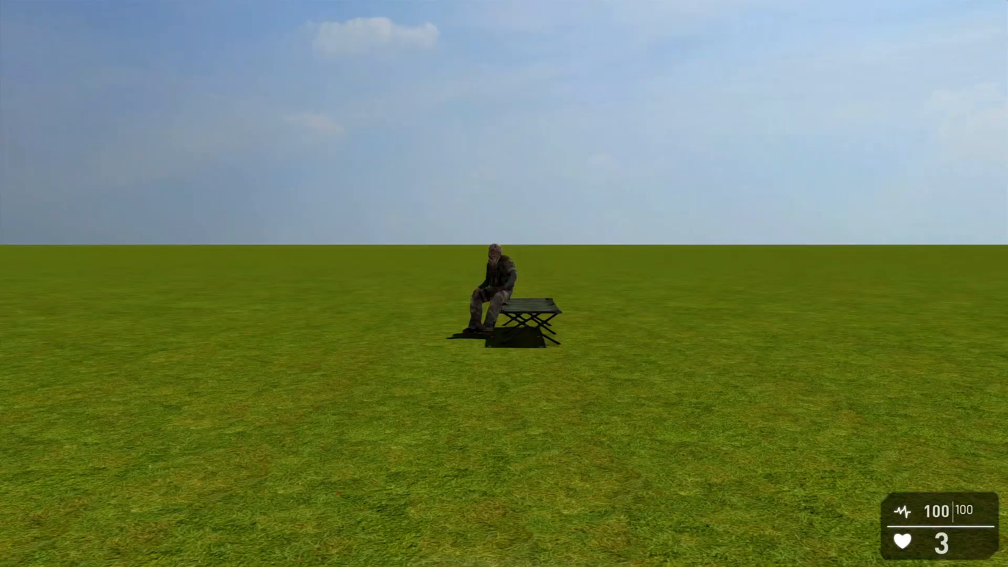
key(s)
key(Escape)
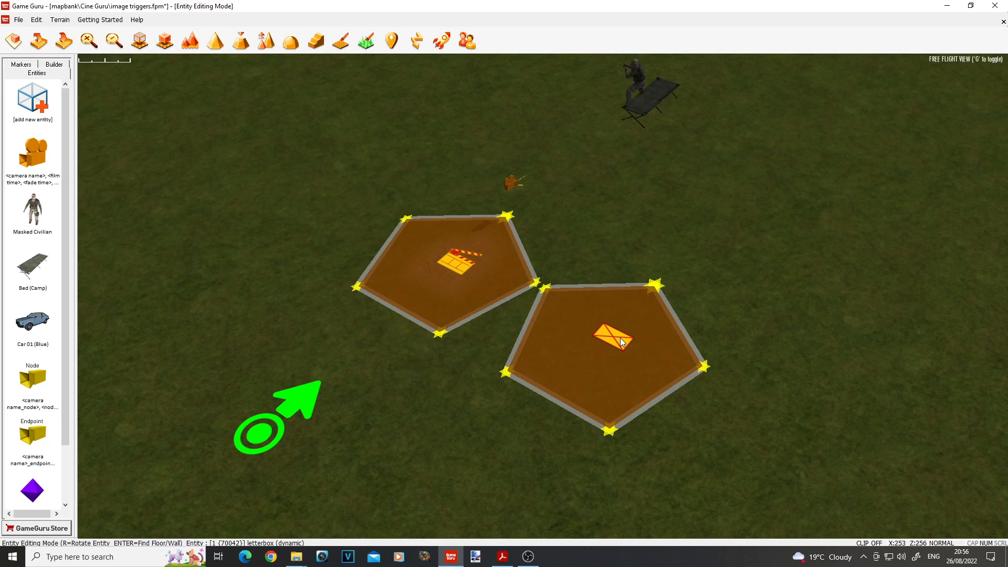
Step: Move the player start marker in front of the two trigger zones by the blue car
right_drag(290, 216, 366, 214)
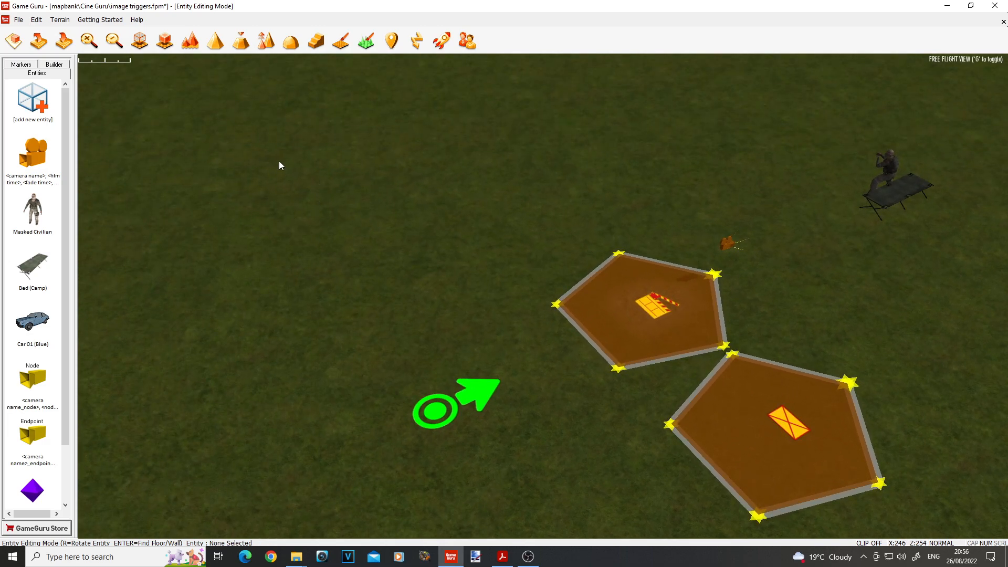
right_drag(476, 261, 612, 282)
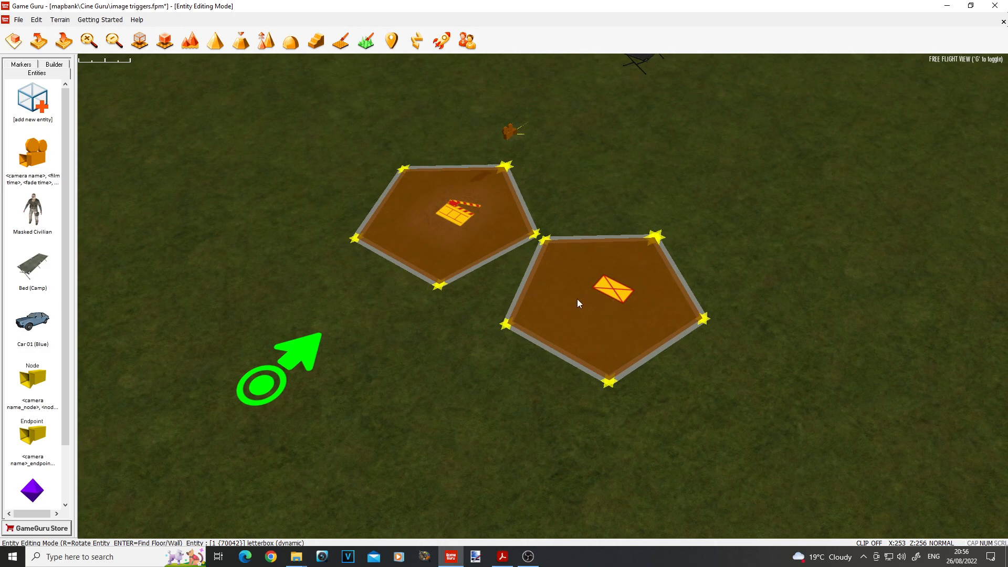
right_drag(592, 292, 599, 298)
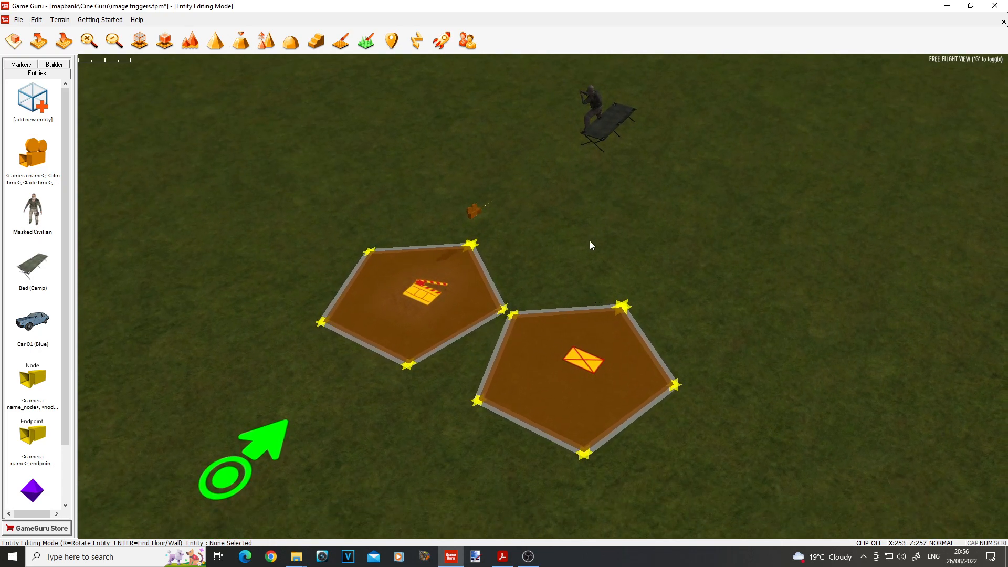
scroll(590, 352, up, 5)
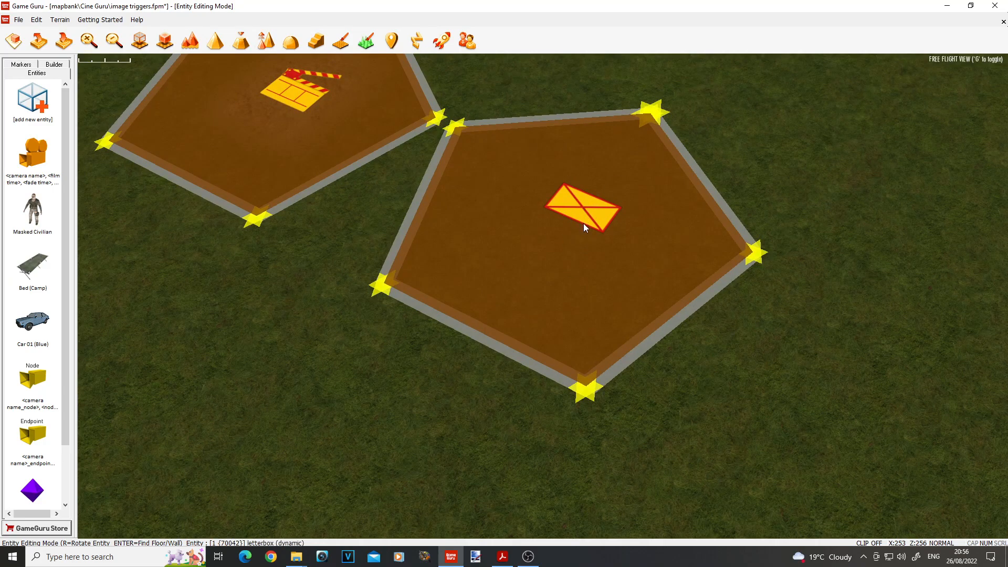
scroll(584, 223, down, 5)
mouse_move(570, 252)
right_down()
mouse_move(570, 233)
mouse_move(666, 223)
mouse_move(588, 221)
right_up()
click(134, 357)
drag(218, 370, 607, 361)
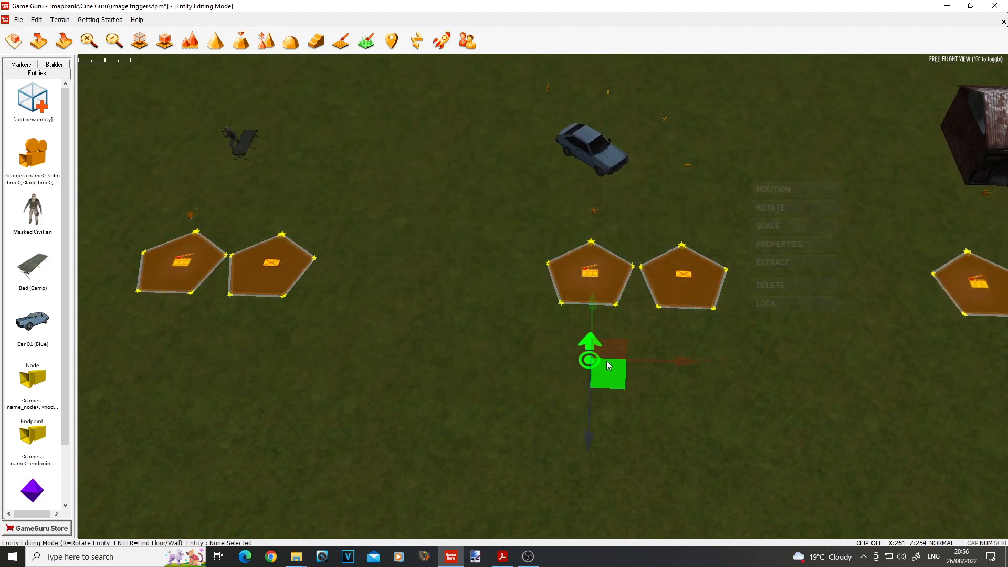
click(733, 371)
Step: Check the name and image properties of the image trigger near the blue car, and close them without changes
key(w)
mouse_move(661, 360)
right_down()
mouse_move(706, 394)
mouse_move(717, 352)
mouse_move(663, 360)
right_up()
key(s)
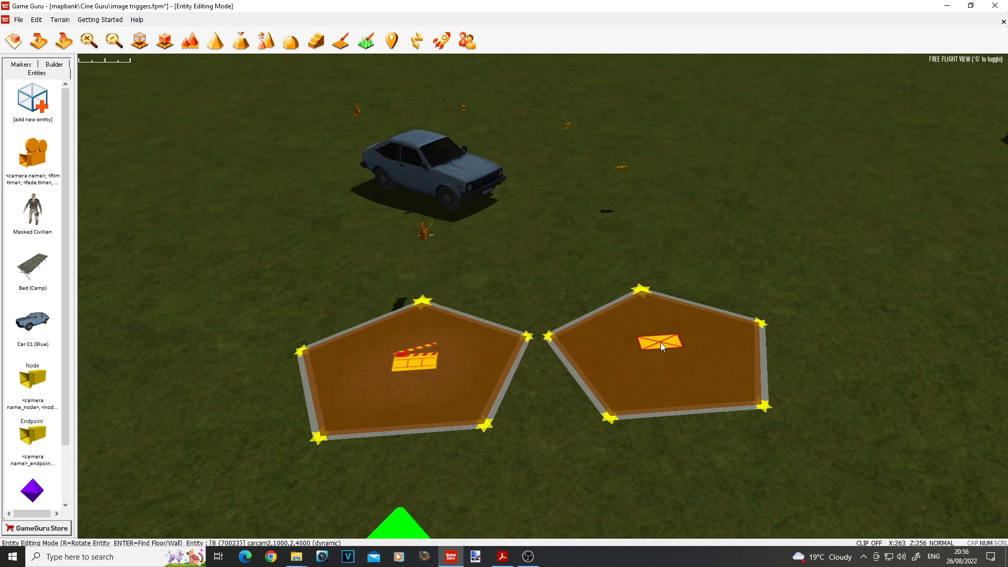
click(661, 342)
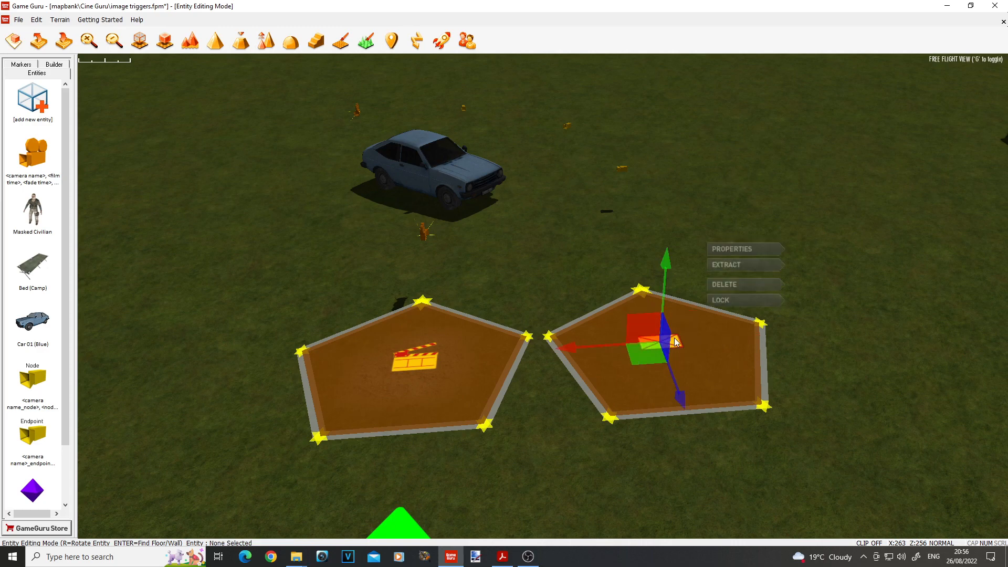
click(729, 249)
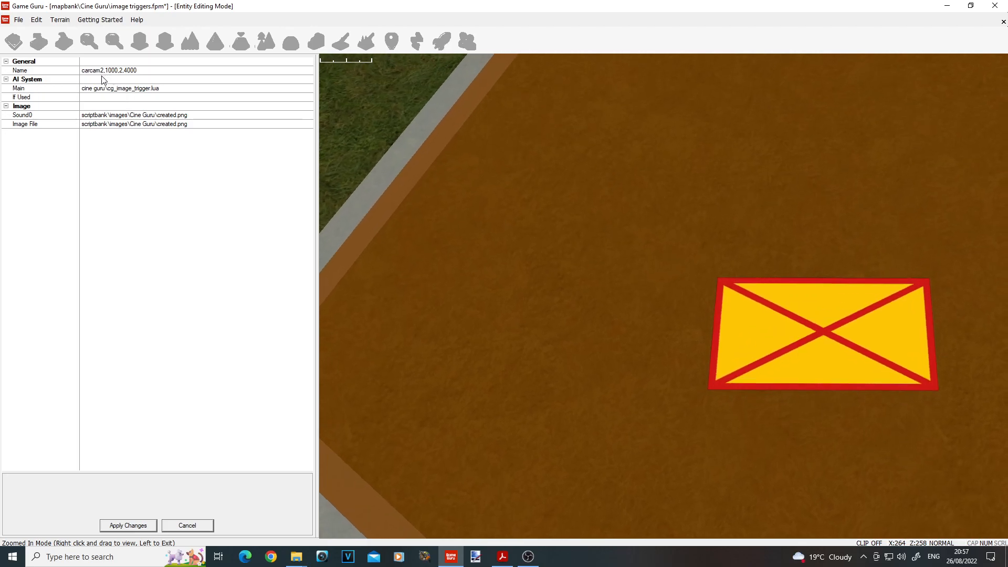
click(188, 526)
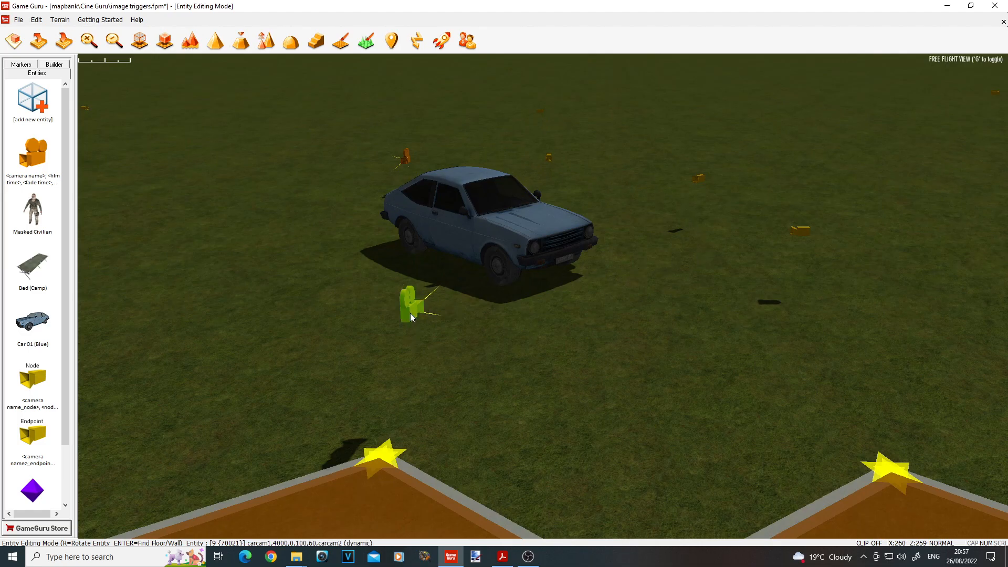
Step: Inspect the camera markers and path nodes placed around the blue car, including the camera nearest the trigger zones
key(w)
mouse_move(521, 335)
right_down()
mouse_move(494, 310)
mouse_move(507, 286)
right_up()
key(w)
key(a)
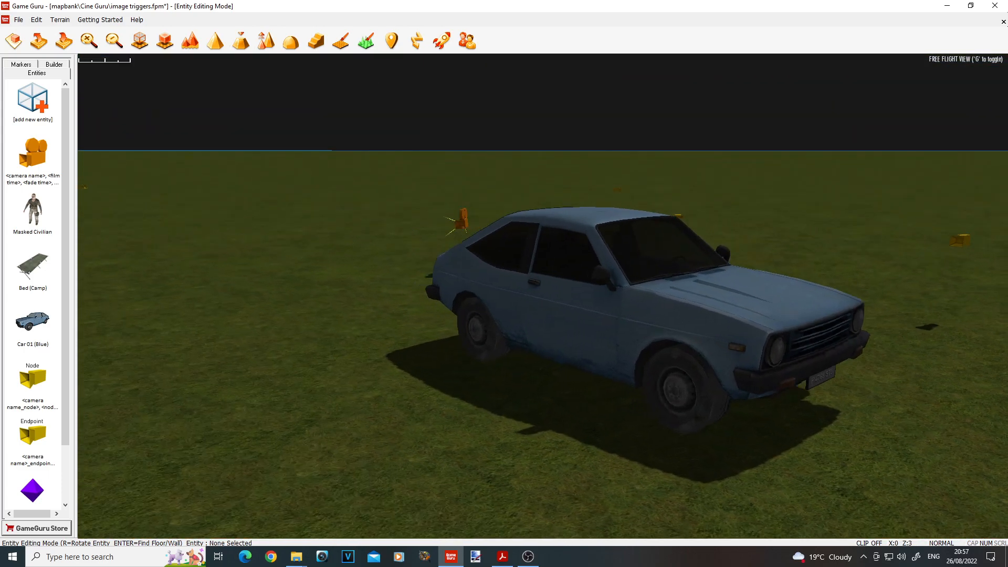
key(a)
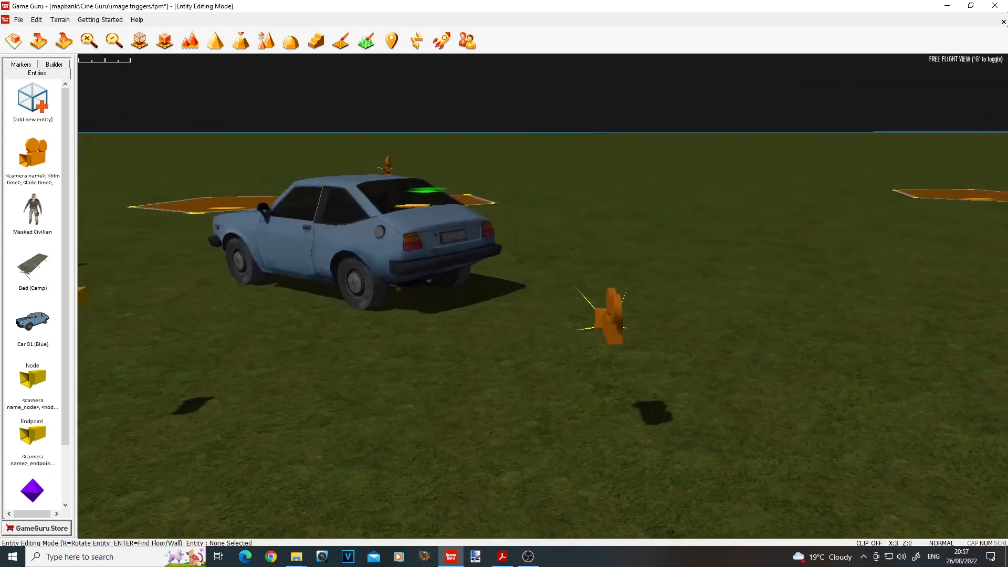
key(a)
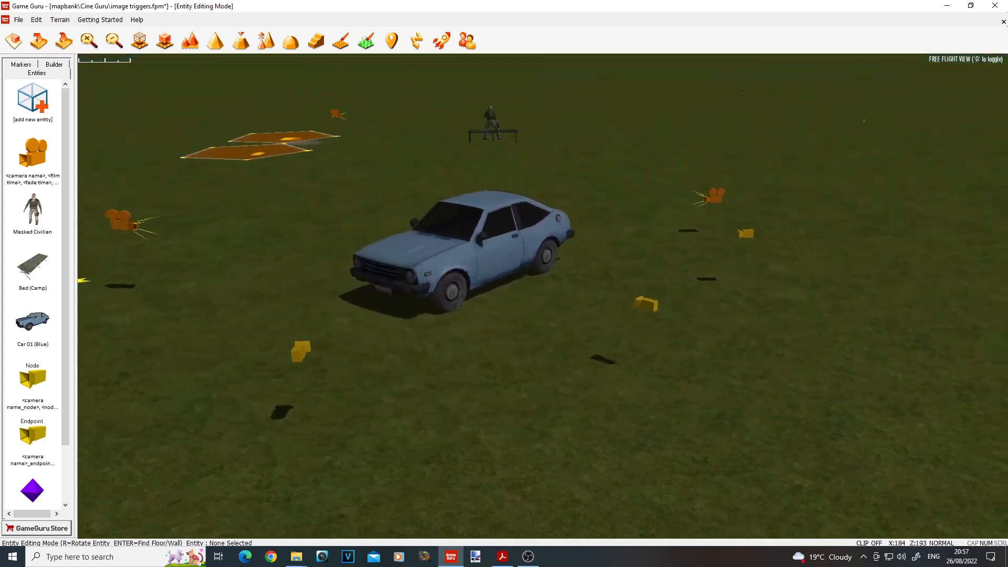
right_drag(521, 337, 523, 337)
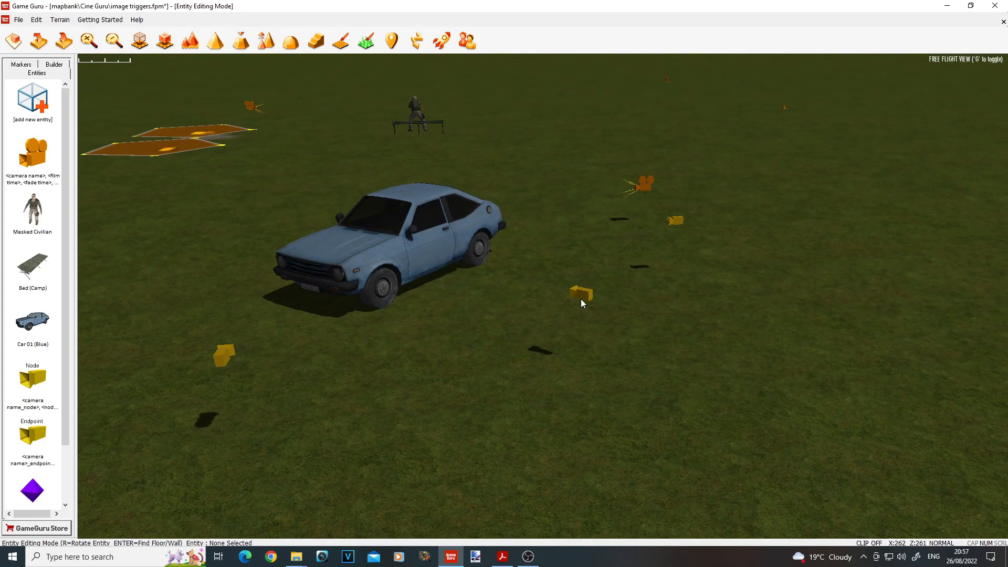
key(a)
key(a)
right_drag(269, 381, 264, 335)
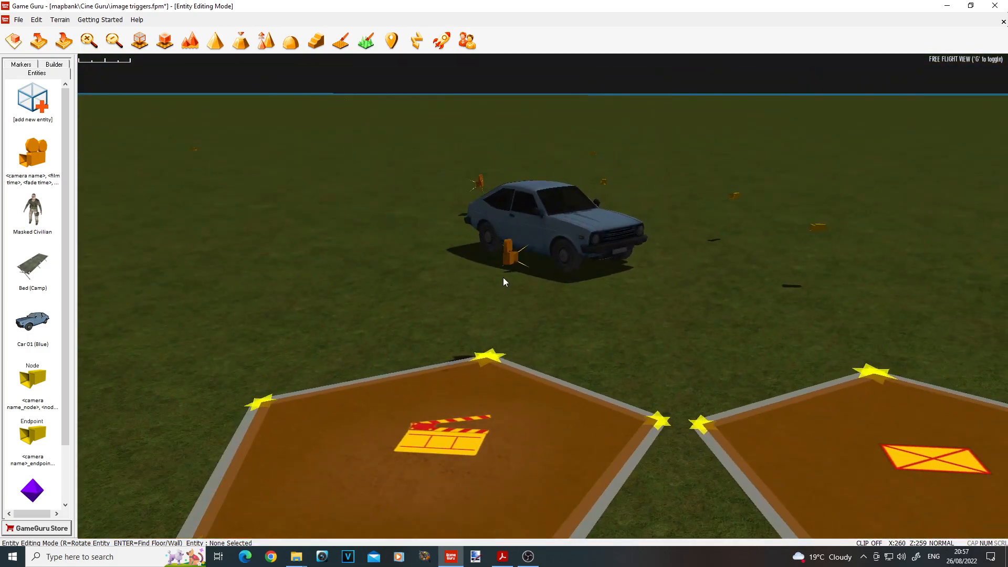
click(514, 263)
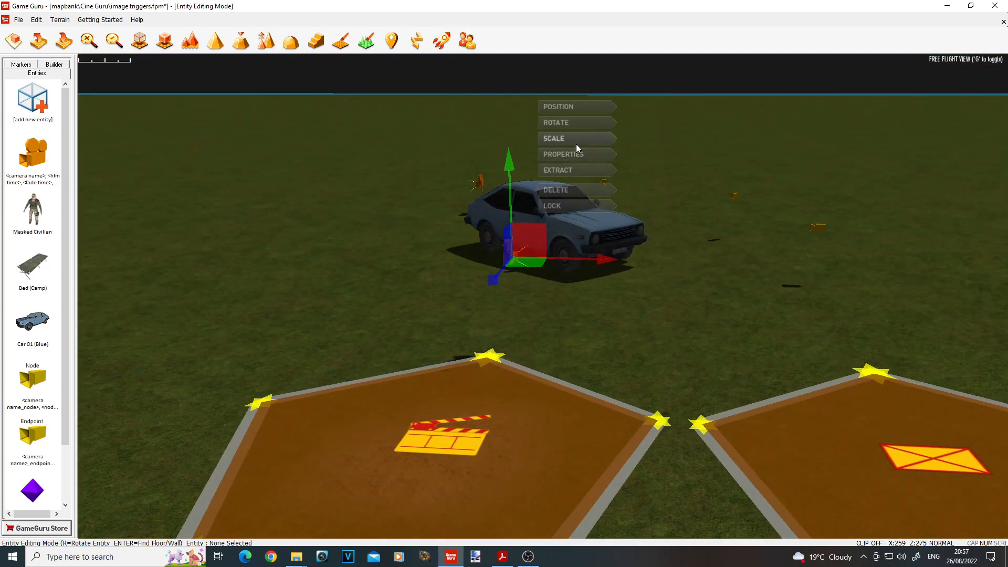
click(632, 301)
Step: Open the properties of the image trigger next to the car's cinematic trigger zone to review its name settings
right_drag(632, 302, 542, 289)
key(d)
click(542, 290)
click(597, 195)
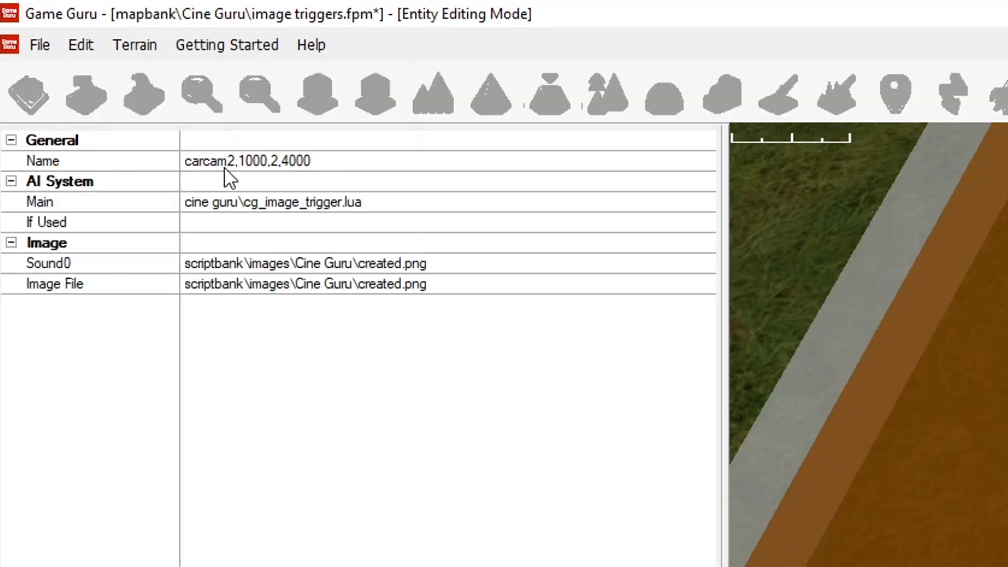
Step: Change the camera reference in the image trigger's name to carcam1, leaving the image file as it is
click(229, 165)
drag(229, 165, 232, 165)
text(1)
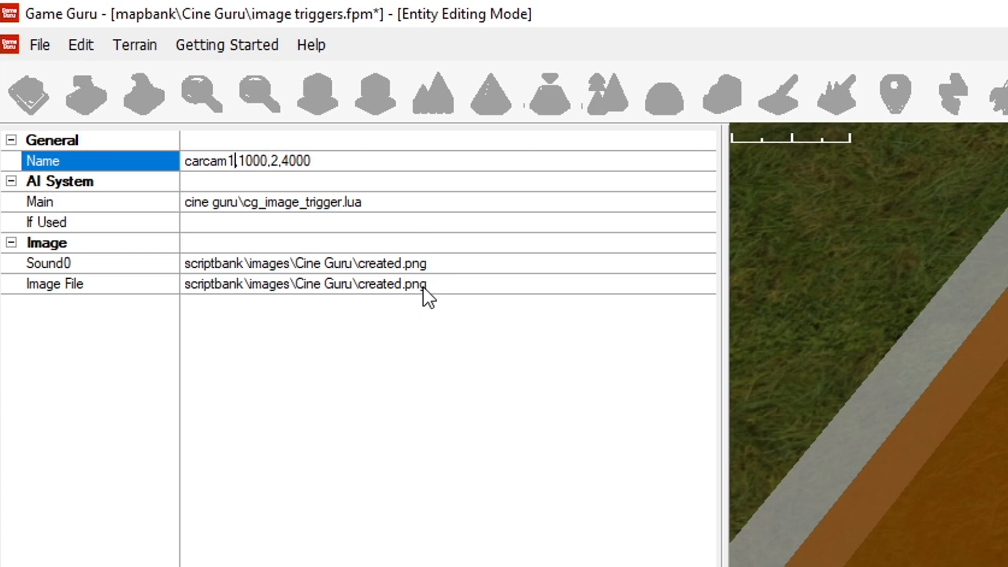
mouse_move(441, 288)
mouse_down()
mouse_move(376, 290)
mouse_move(435, 289)
mouse_up()
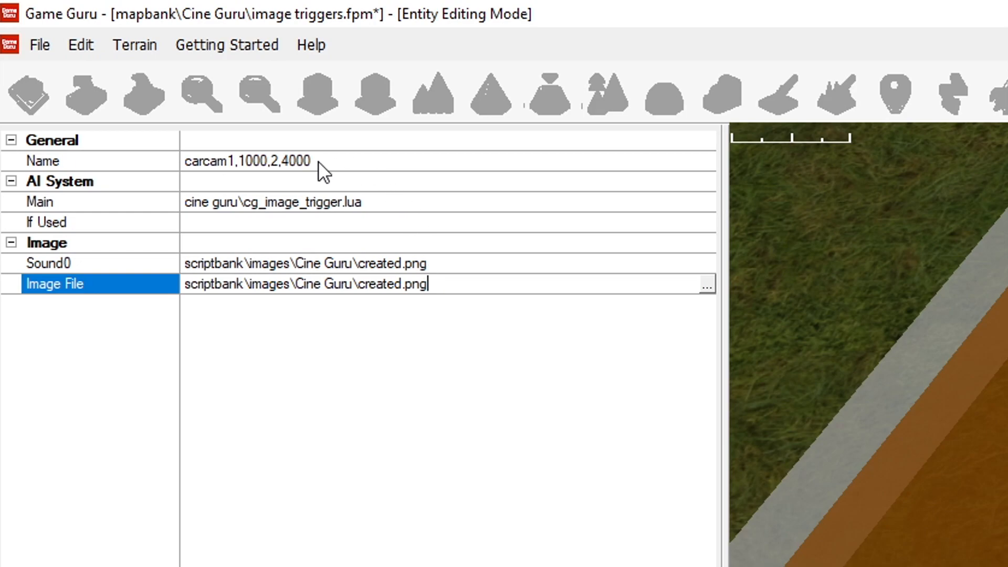
Step: Replace the values after carcam1 in the image trigger's name with 2000,0,4000 and apply the changes
drag(238, 158, 512, 176)
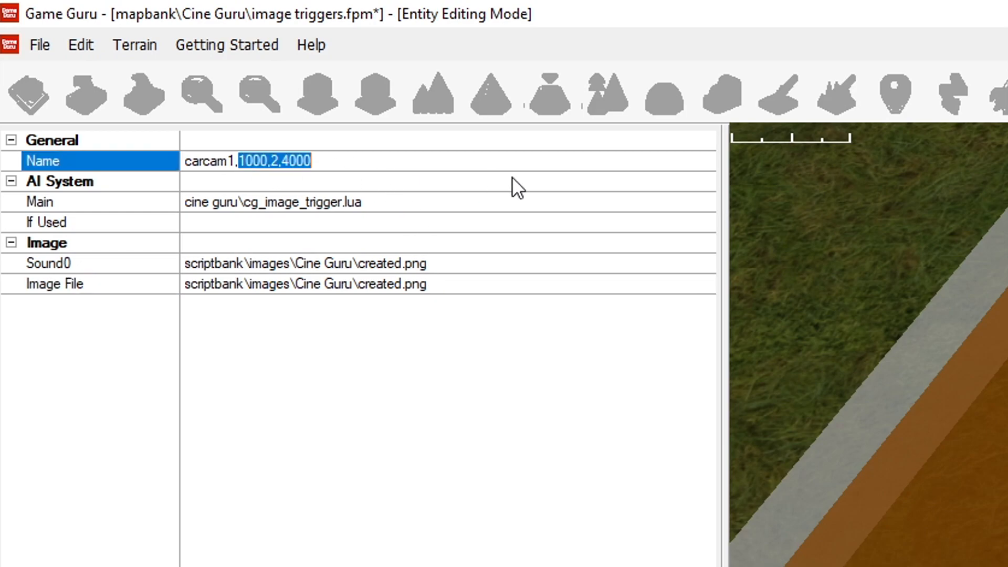
key(BackSpace)
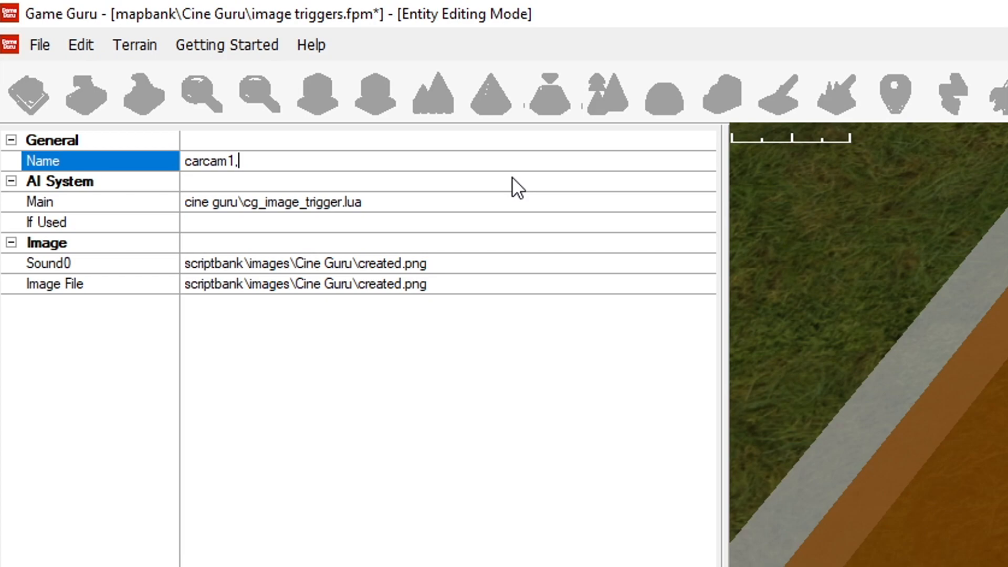
text(2000)
text(,0,)
text(4000)
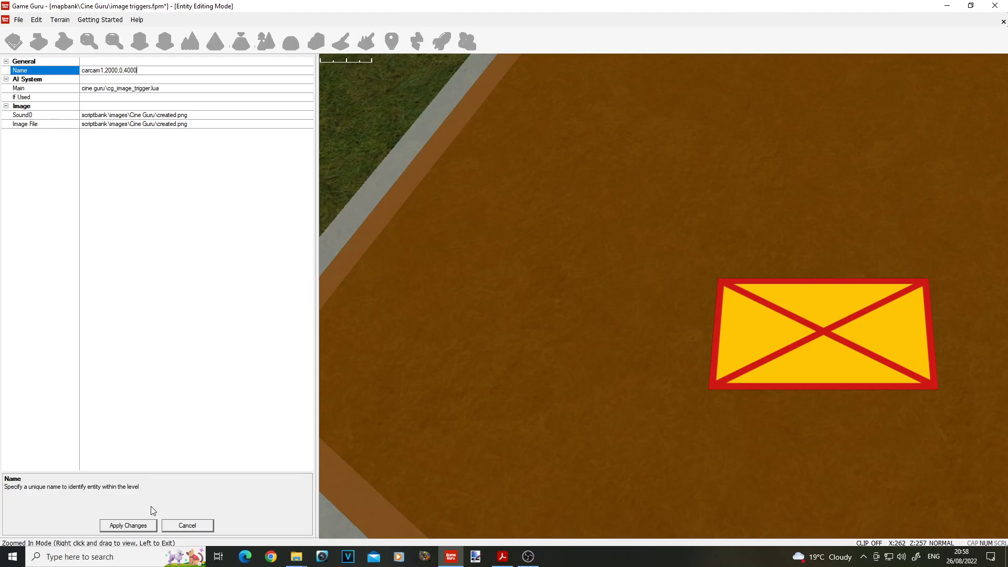
click(128, 526)
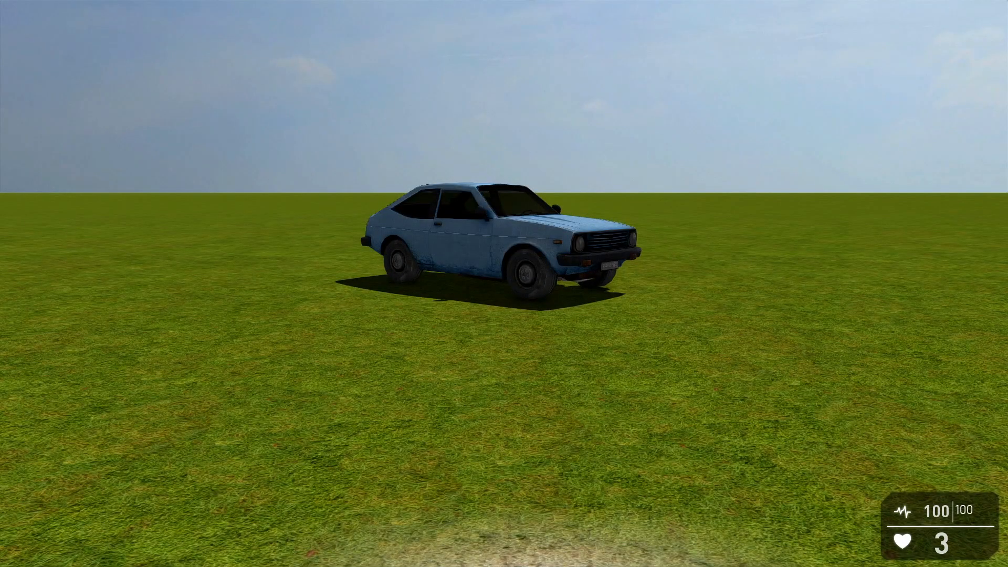
Step: Leave the level test and inspect the cameras and path nodes placed around the blue car
key(Escape)
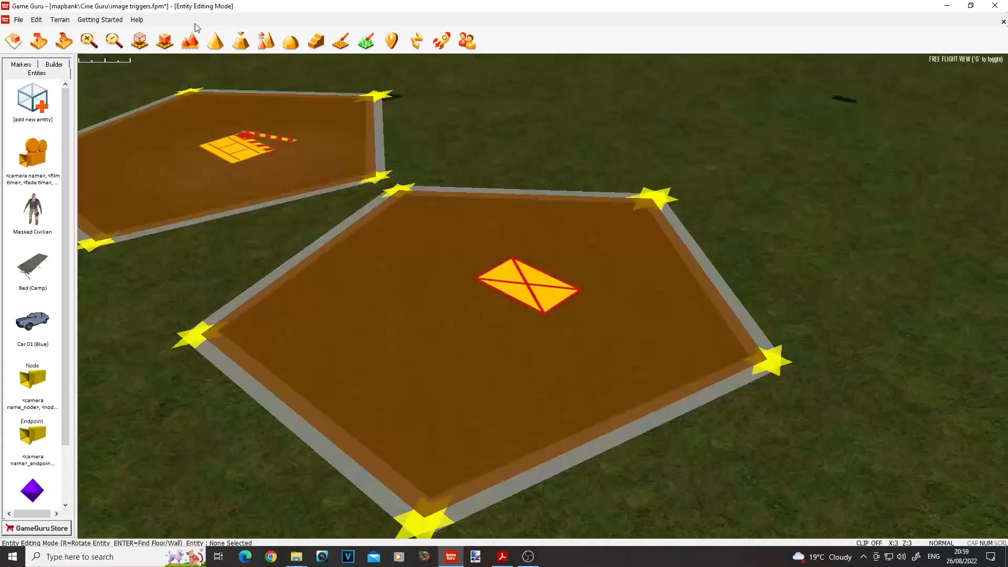
right_drag(443, 185, 472, 84)
key(w)
right_drag(472, 294, 462, 352)
key(s)
click(513, 223)
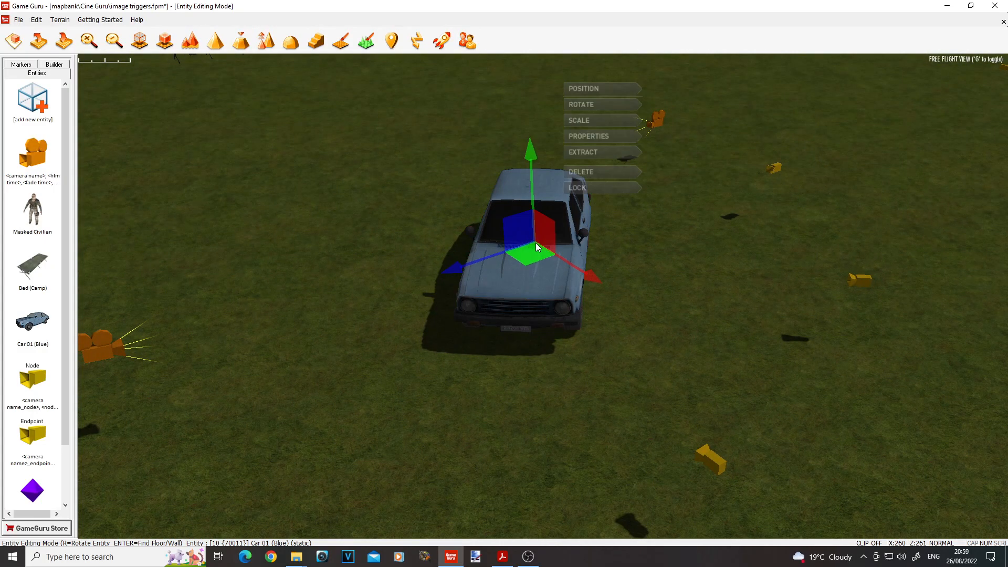
drag(536, 256, 589, 284)
key(s)
key(a)
right_drag(666, 310, 651, 344)
key(s)
Step: Open the properties of the image trigger near the blue car and set the camera in its name to carcam2
click(676, 343)
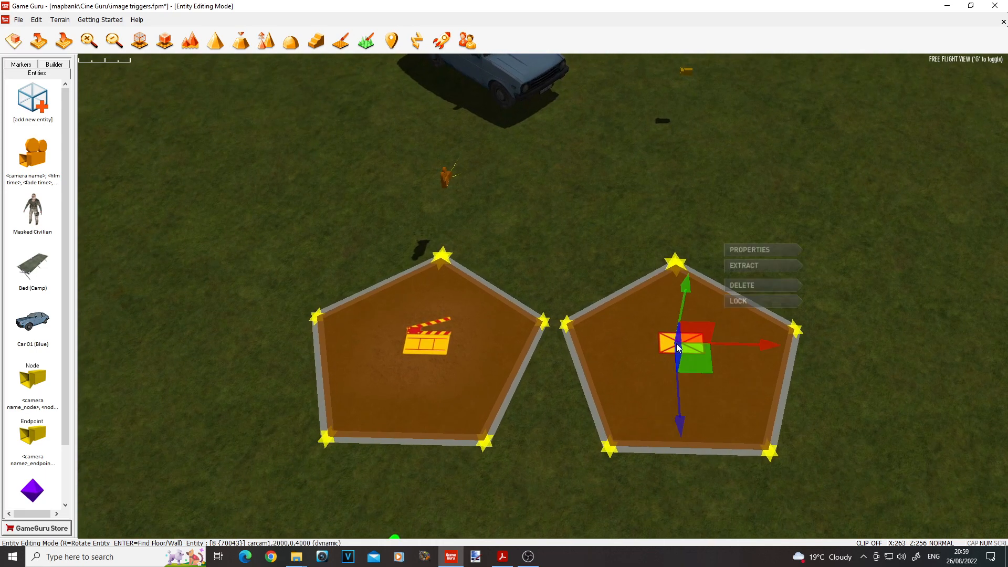
click(745, 251)
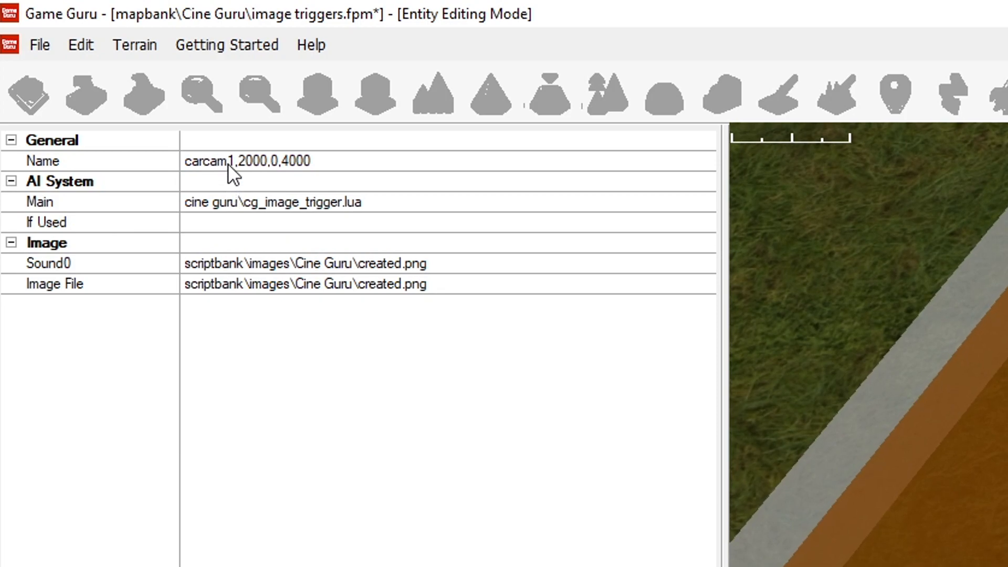
click(228, 163)
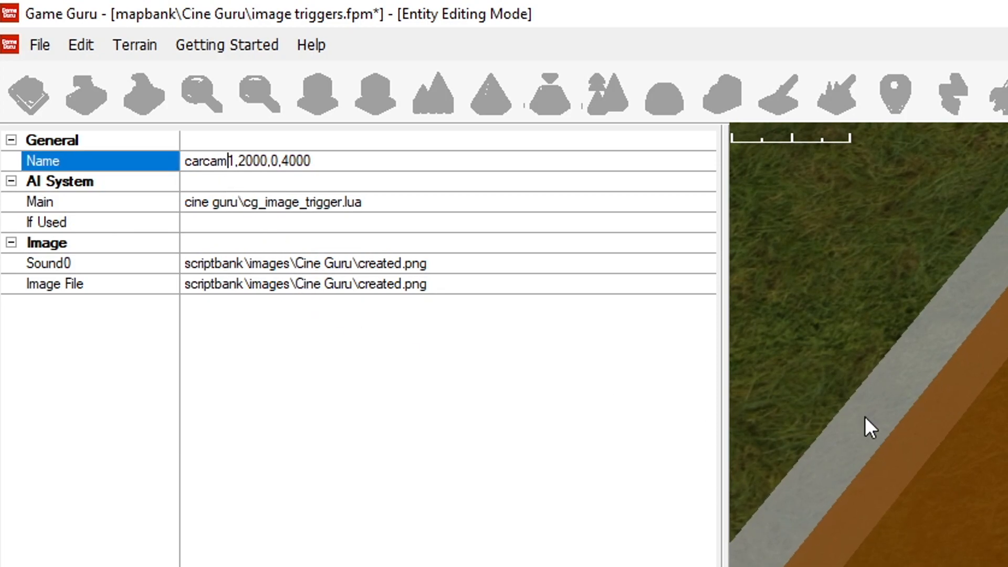
key(Delete)
text(2)
Step: Set the second value in the image trigger's name to 1000 and the third value to 2
key(Right)
key(Right)
key(Right)
key(Right)
key(Right)
key(Right)
key(Delete)
key(Delete)
text(2,)
drag(240, 161, 245, 161)
text(1)
Step: Review the numeric values in the image trigger's name and its image file path
drag(243, 161, 265, 163)
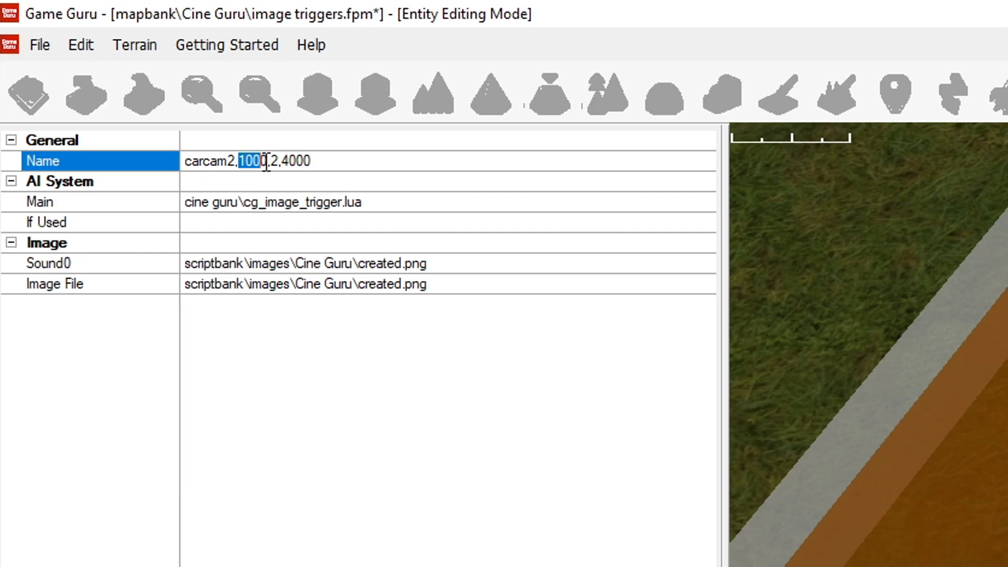
click(247, 162)
double_click(274, 160)
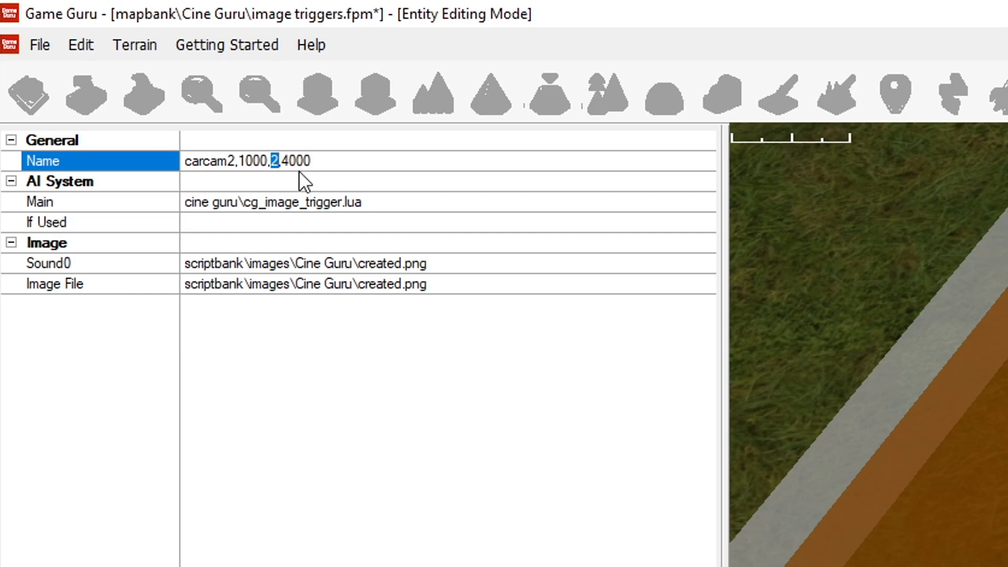
click(430, 288)
drag(430, 288, 353, 286)
drag(313, 161, 282, 159)
click(336, 161)
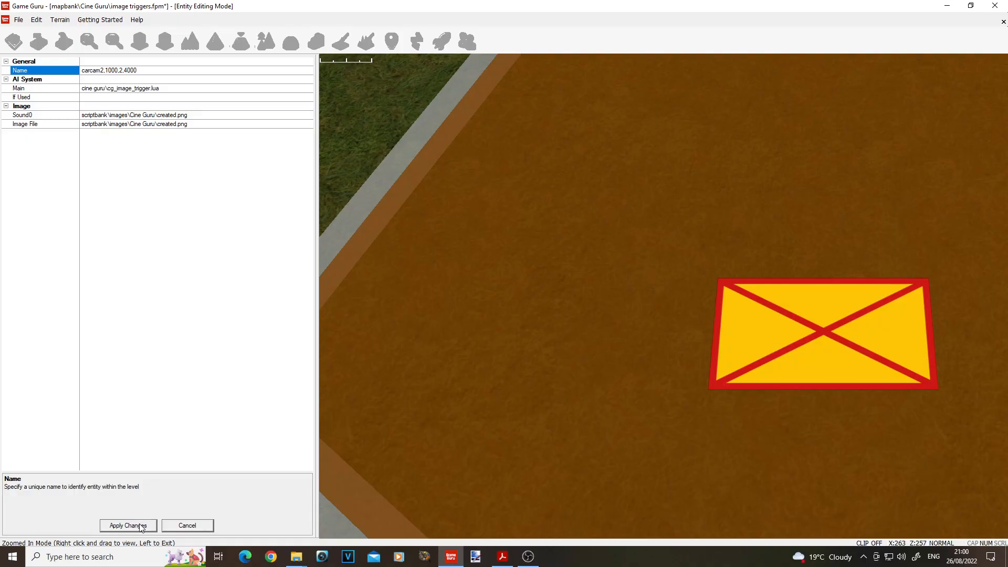
Step: Apply the image trigger's changes, test the level at the blue car, and return to the editor
click(138, 523)
click(440, 46)
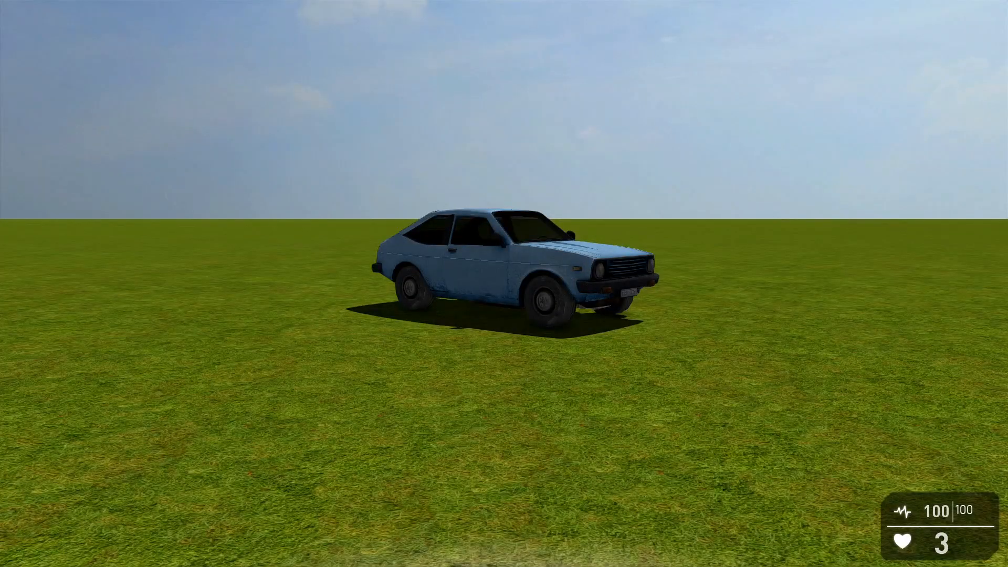
key(s)
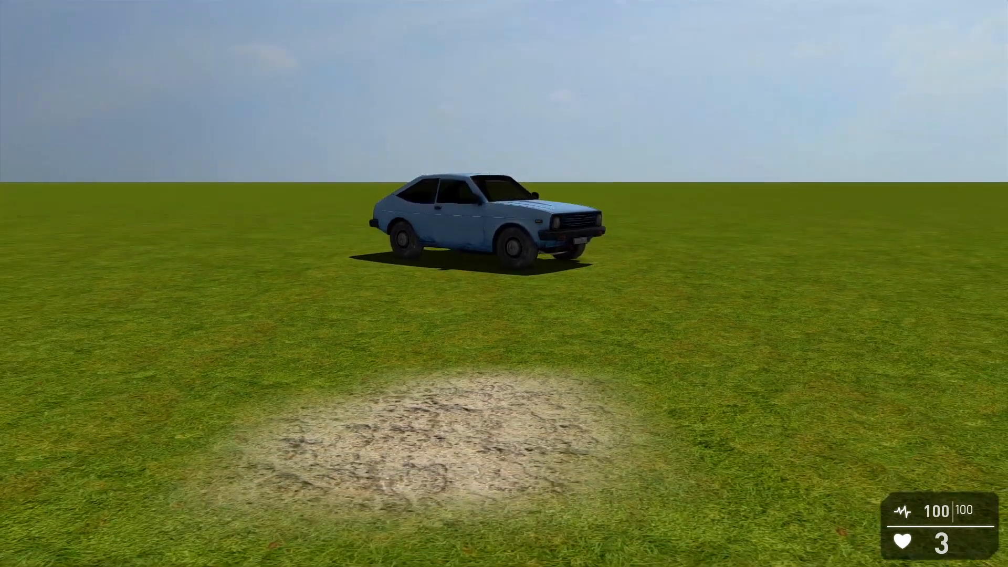
key(Escape)
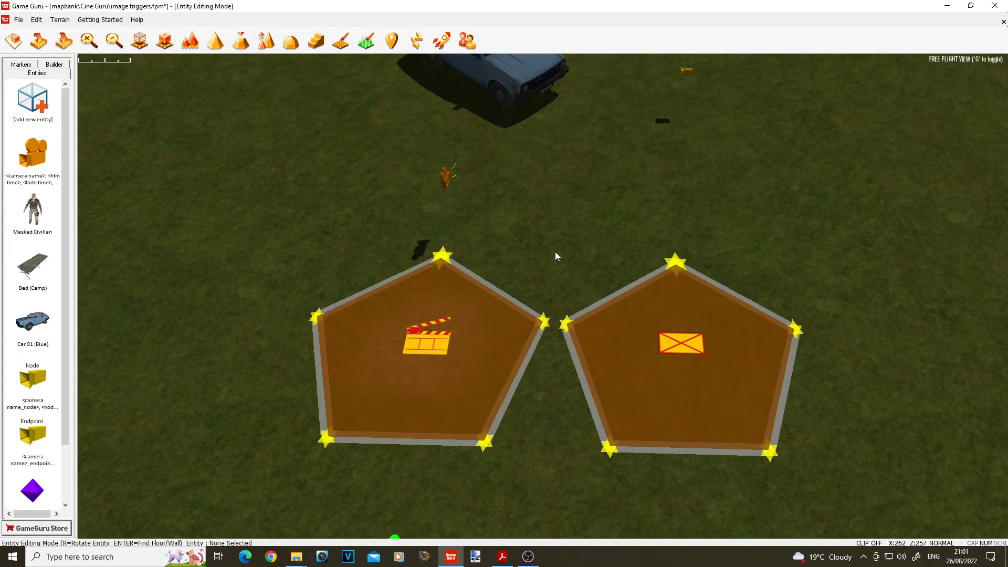
Step: Move the player start marker in front of the two trigger zones by the metal shed
scroll(559, 240, down, 5)
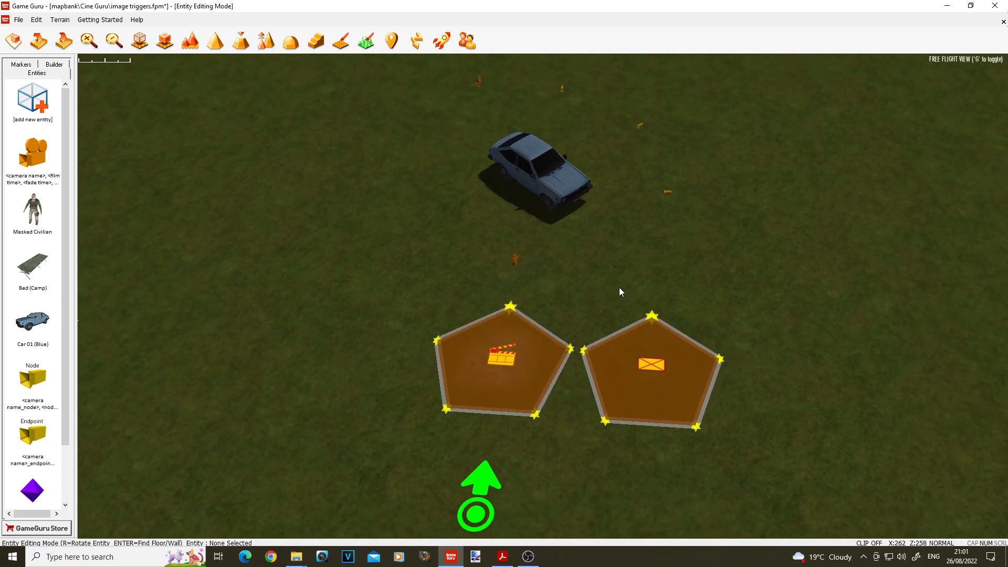
scroll(617, 288, down, 2)
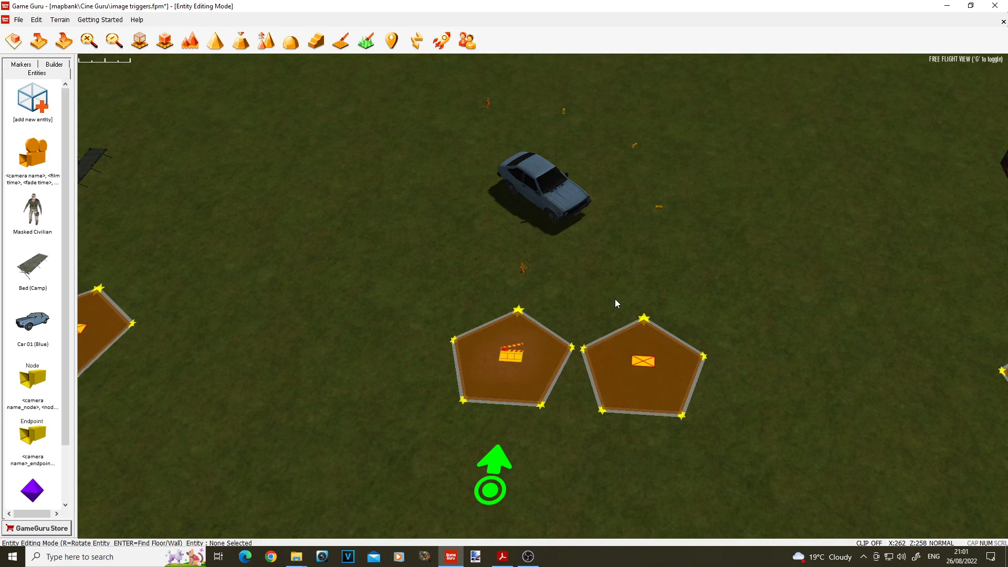
scroll(645, 327, down, 3)
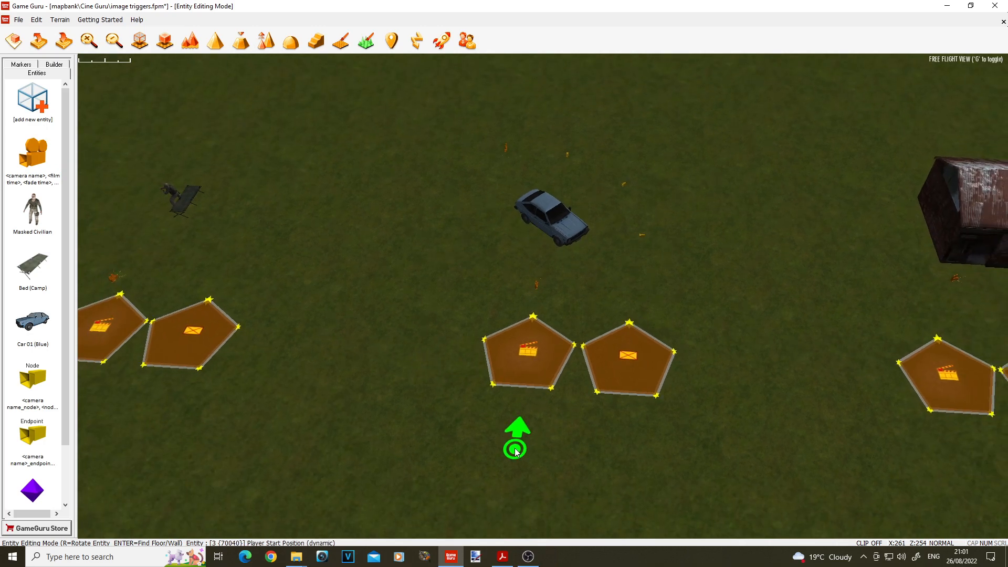
click(523, 462)
mouse_move(523, 462)
mouse_down()
mouse_move(627, 482)
mouse_move(592, 497)
mouse_move(579, 479)
mouse_up()
key(d)
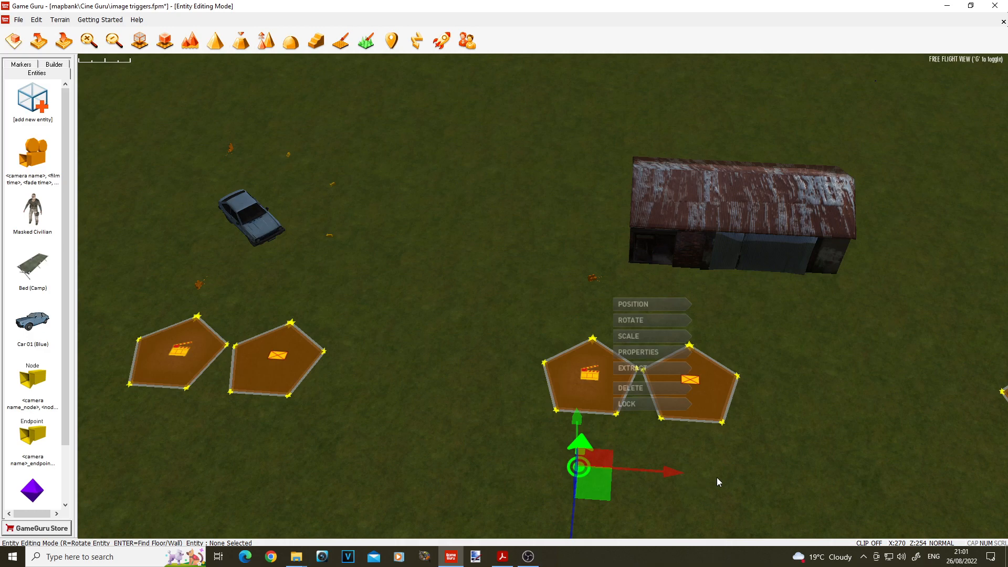
mouse_move(701, 453)
right_down()
mouse_move(742, 475)
mouse_move(704, 473)
mouse_move(702, 446)
mouse_move(686, 456)
right_up()
key(w)
key(s)
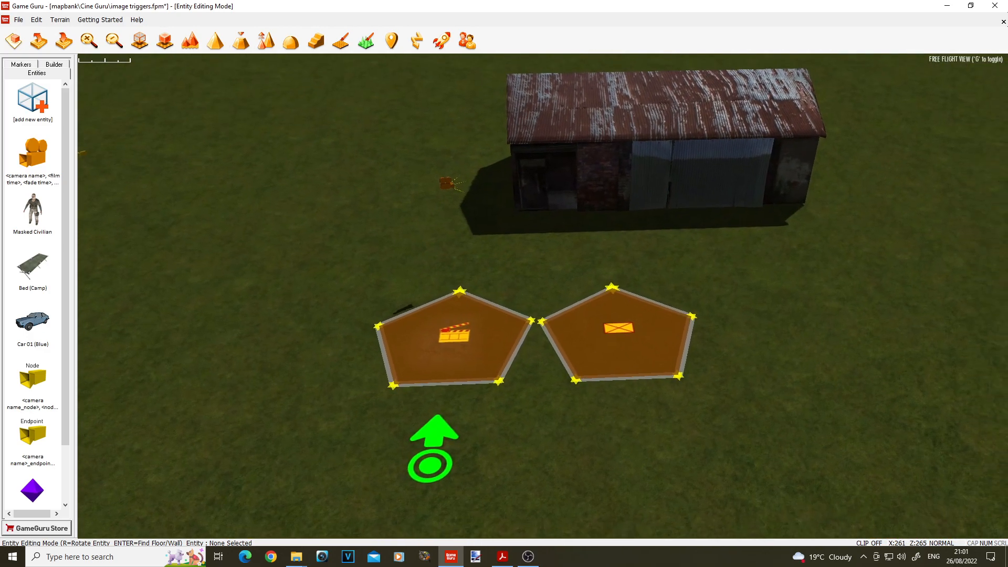
key(w)
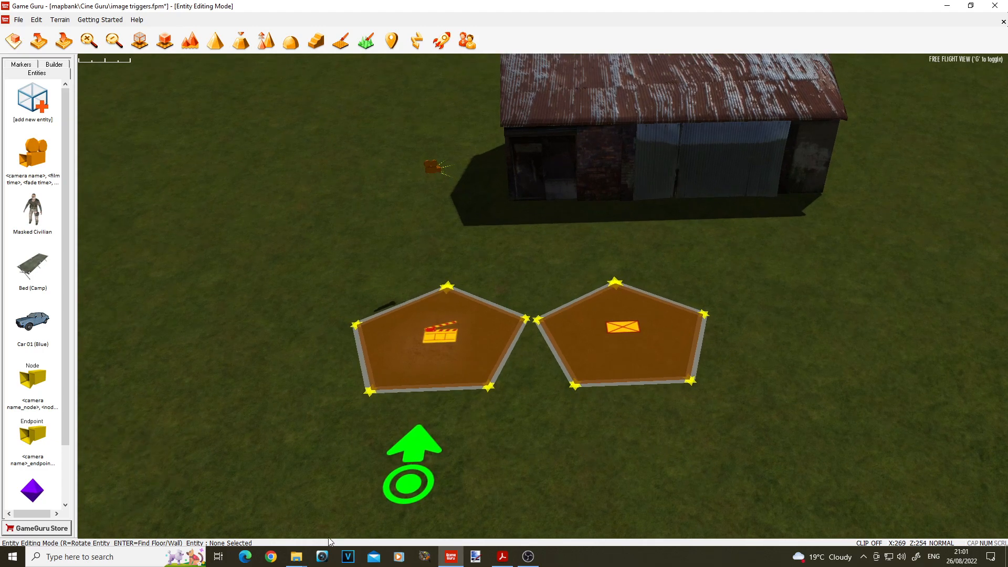
Step: Switch to File Explorer and look over the overlay image sequence in the Cine Guru security_cam folder
mouse_move(297, 557)
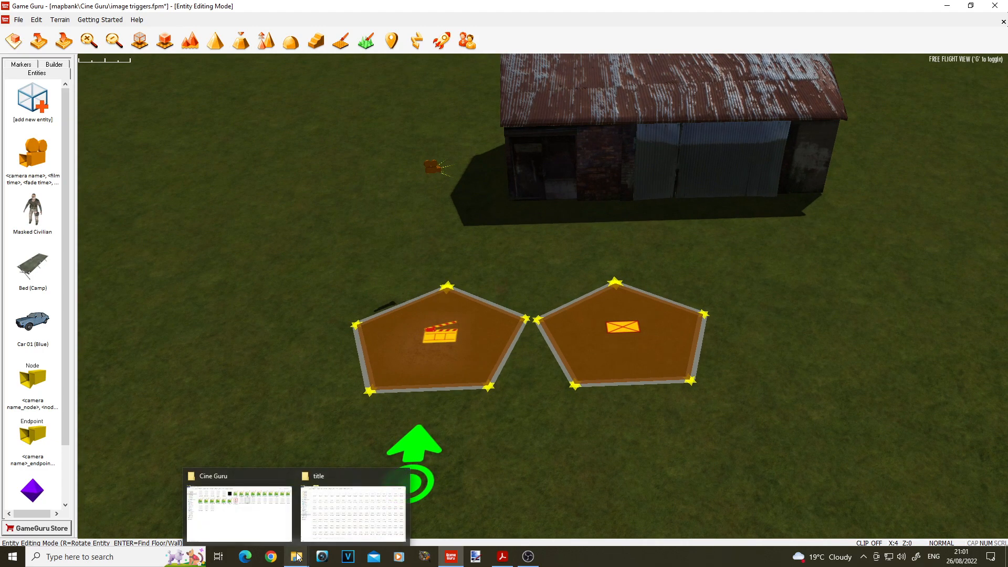
click(324, 518)
click(455, 34)
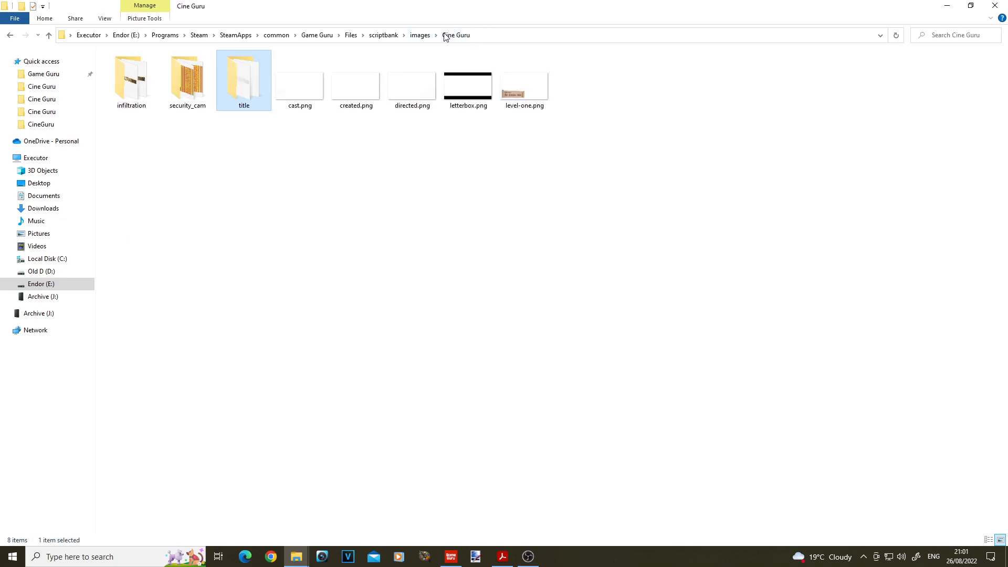
double_click(193, 84)
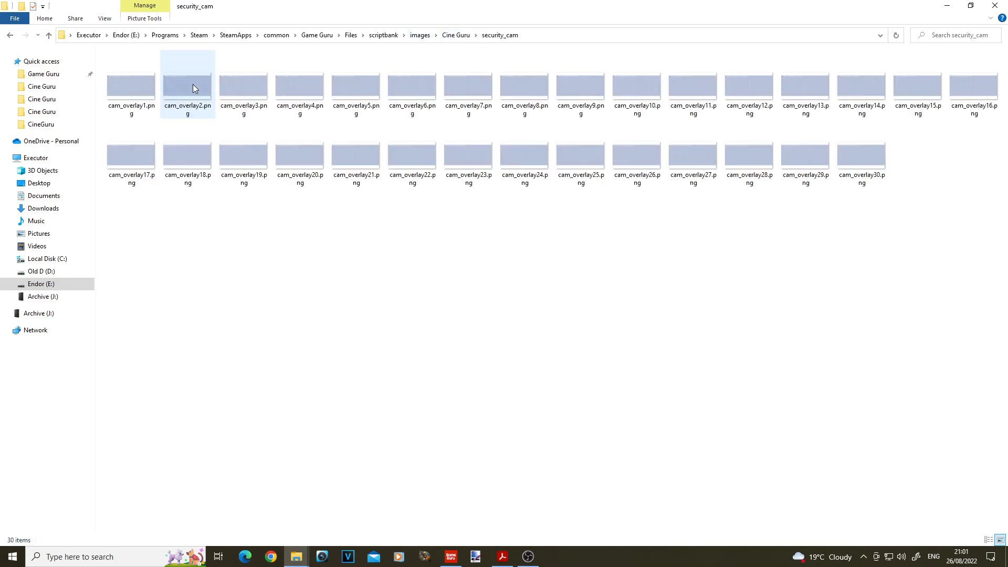
click(133, 91)
shift+click(841, 162)
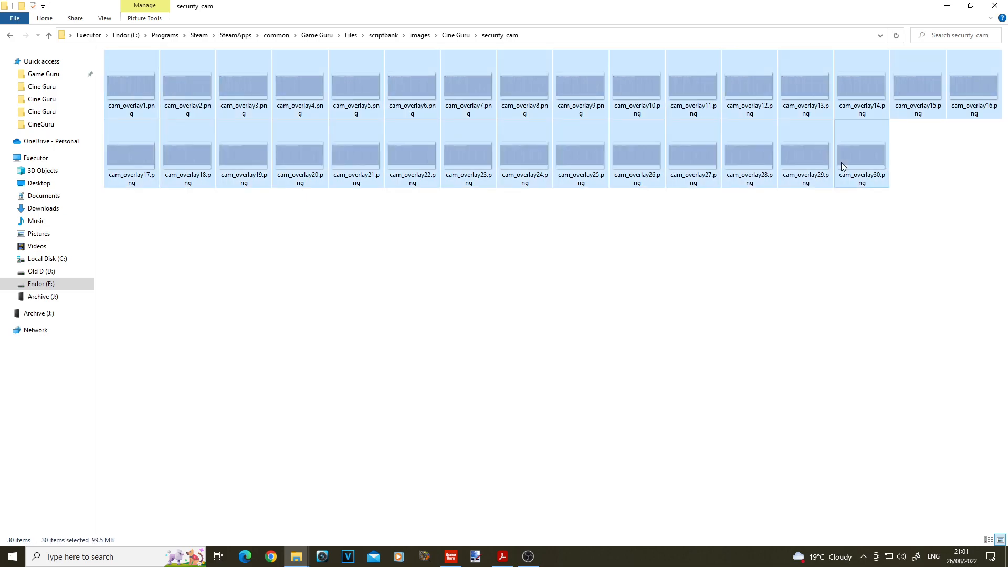
click(304, 212)
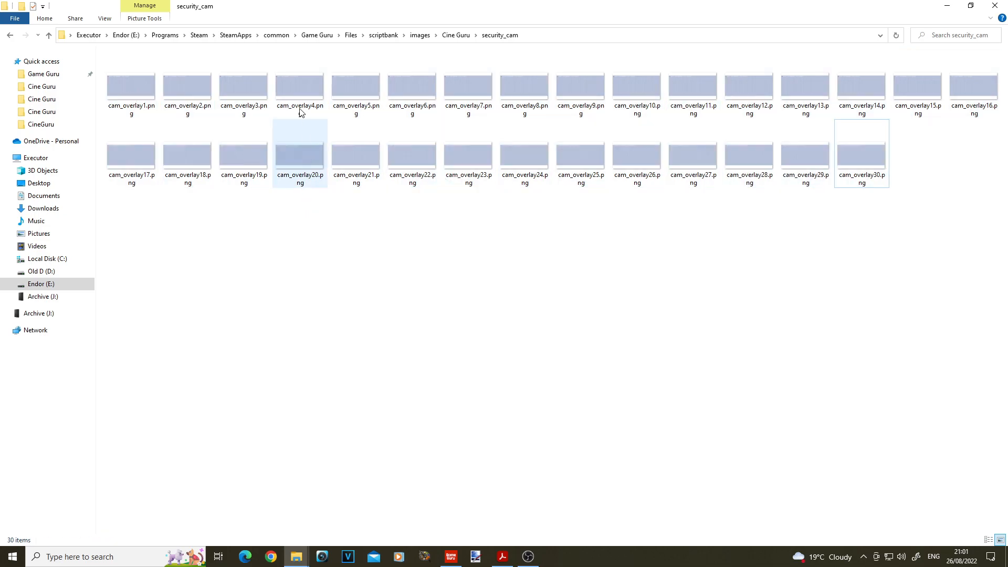
Step: View the overlay images in sequence starting from cam_overlay1.png, and close the image viewer
click(135, 93)
double_click(137, 92)
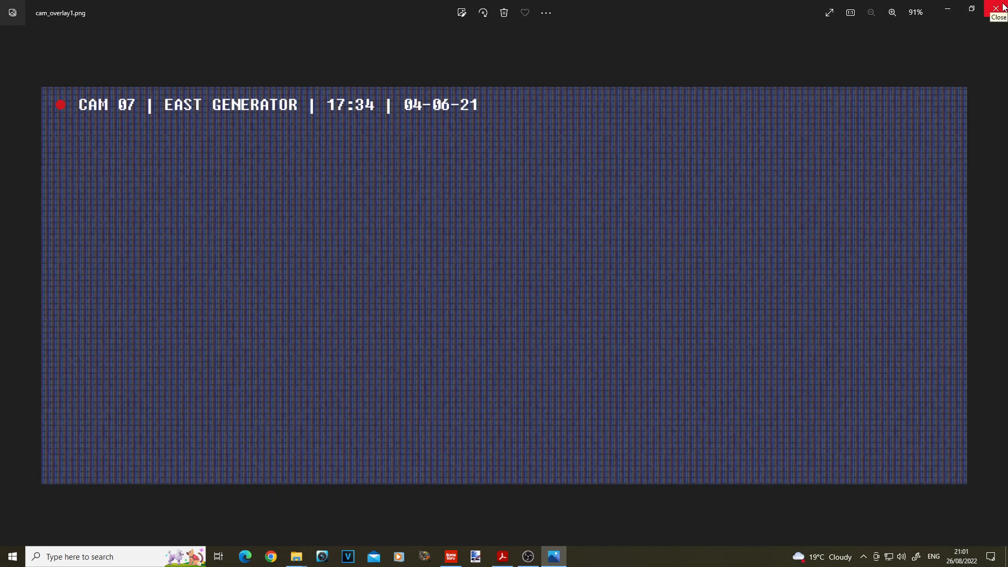
key(Right)
key(Right)
key(Right)
key(Right)
key(Right)
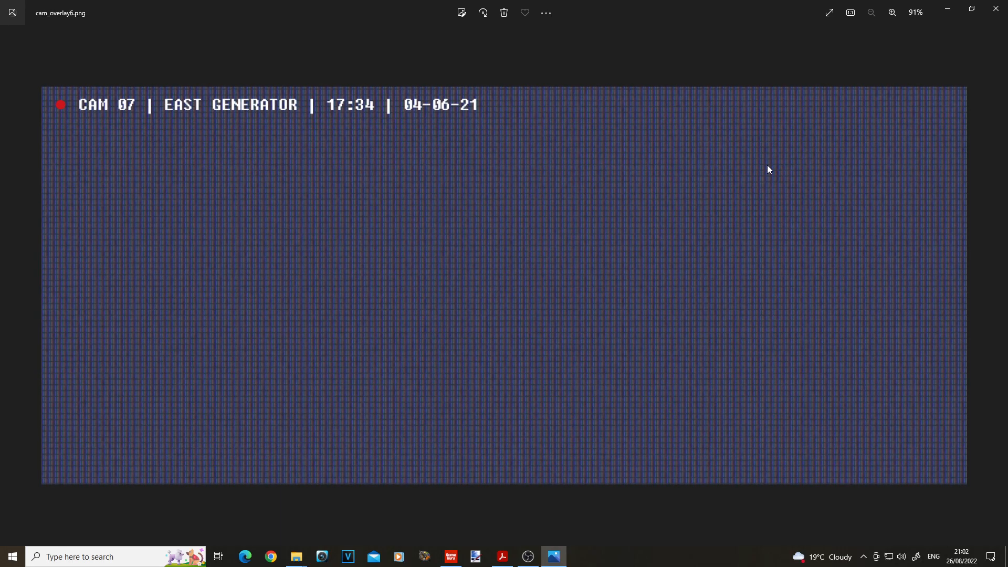
key(Right)
key(Right)
key(Right)
key(Right)
key(Right)
key(Right)
key(Right)
key(Right)
key(Right)
key(Right)
key(Right)
key(Right)
key(Right)
key(Right)
key(Right)
key(Right)
click(996, 8)
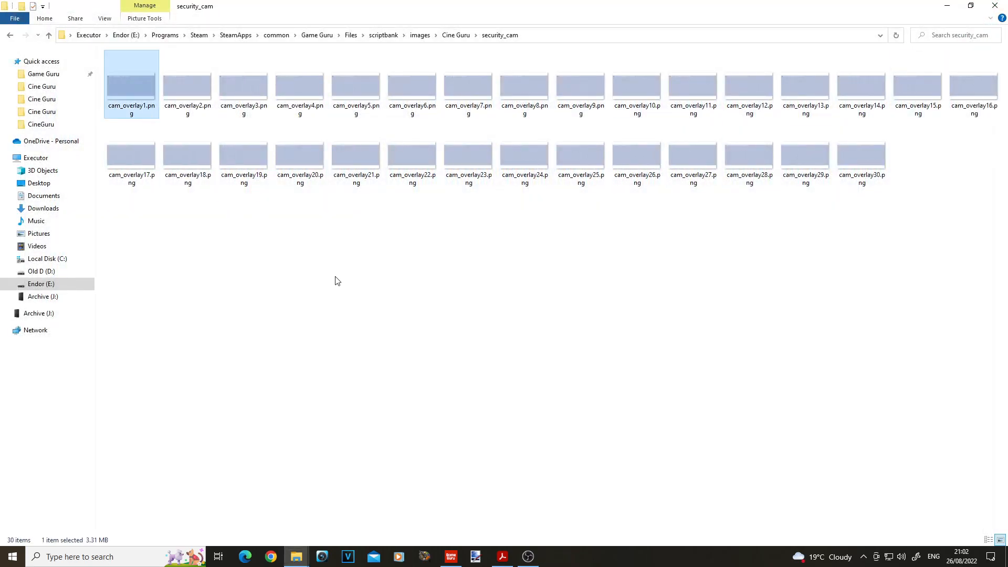
Step: Return to Game Guru and check the properties of the camera beside the shed
click(451, 557)
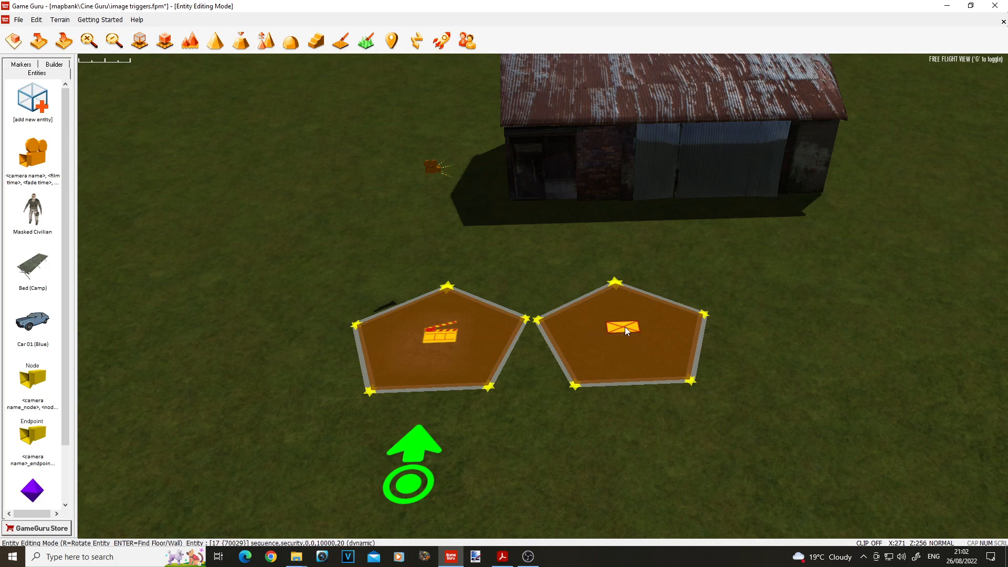
right_click(434, 171)
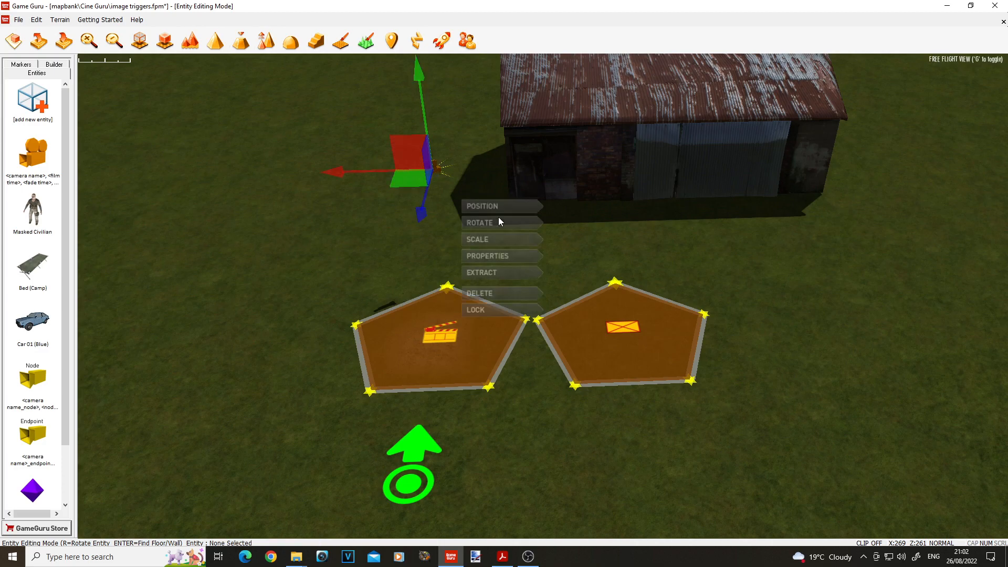
click(501, 256)
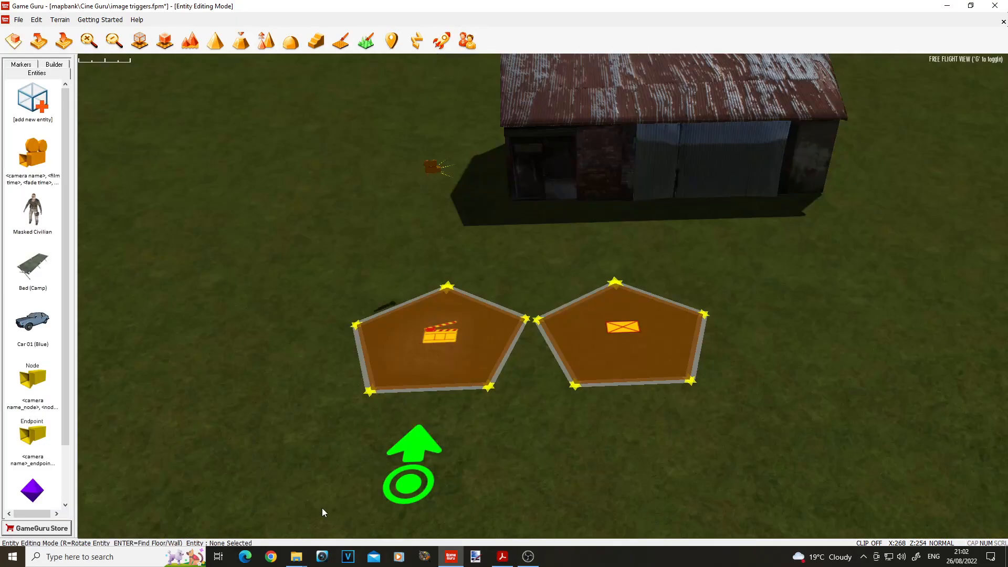
Step: Open the properties of the image trigger in front of the shed
click(625, 327)
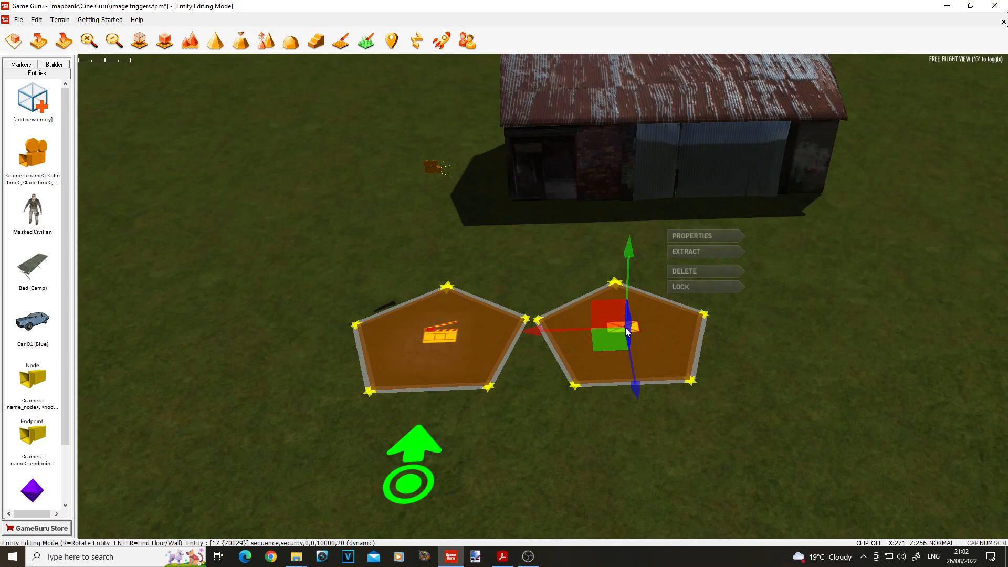
click(691, 237)
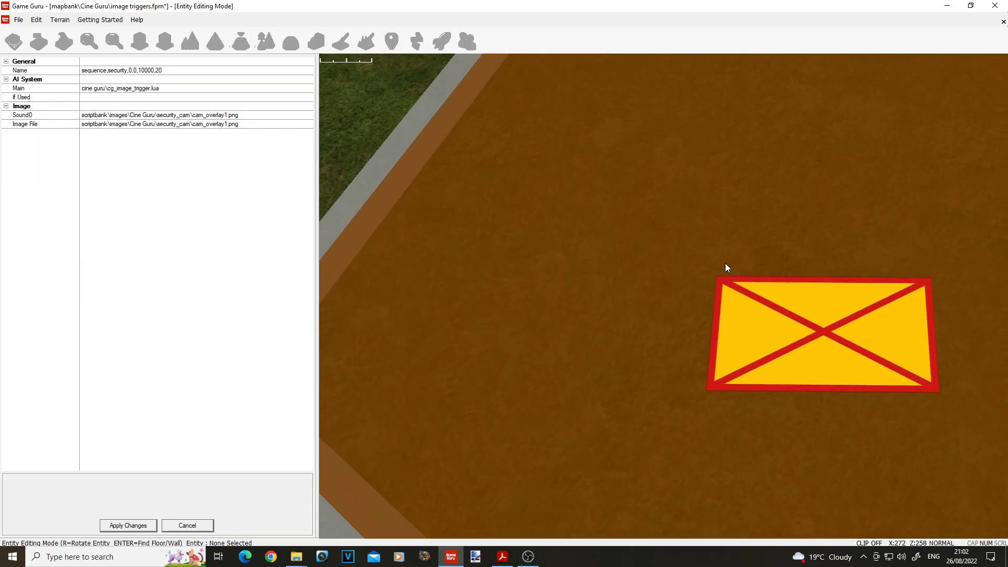
Step: Switch to File Explorer to check the overlay images in the security_cam folder, and return to Game Guru
click(296, 556)
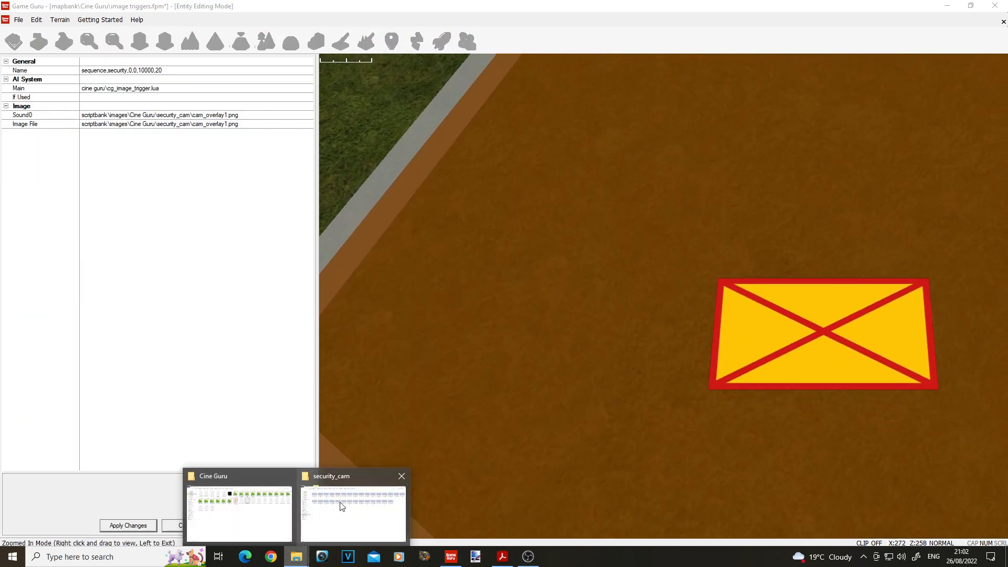
click(341, 506)
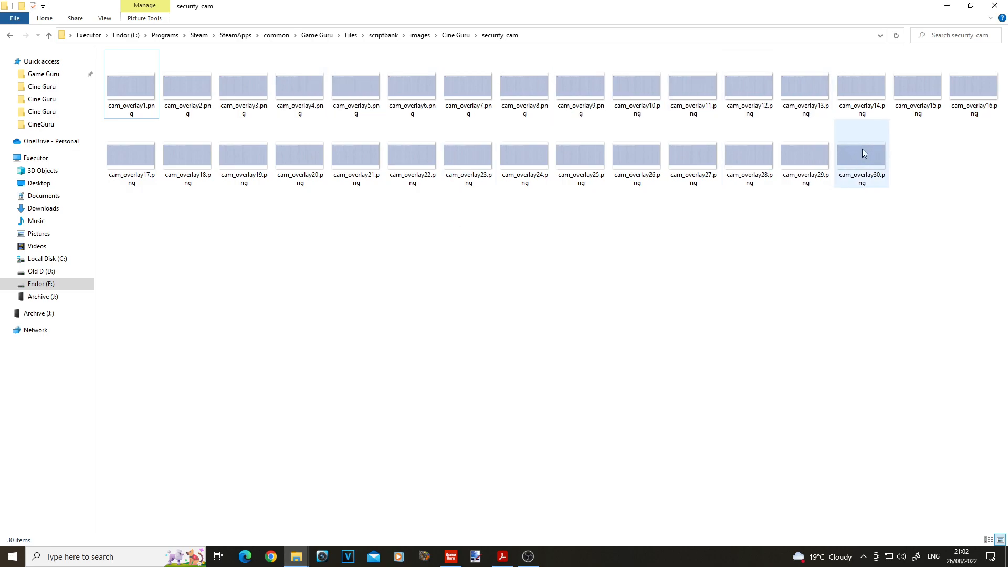
click(460, 558)
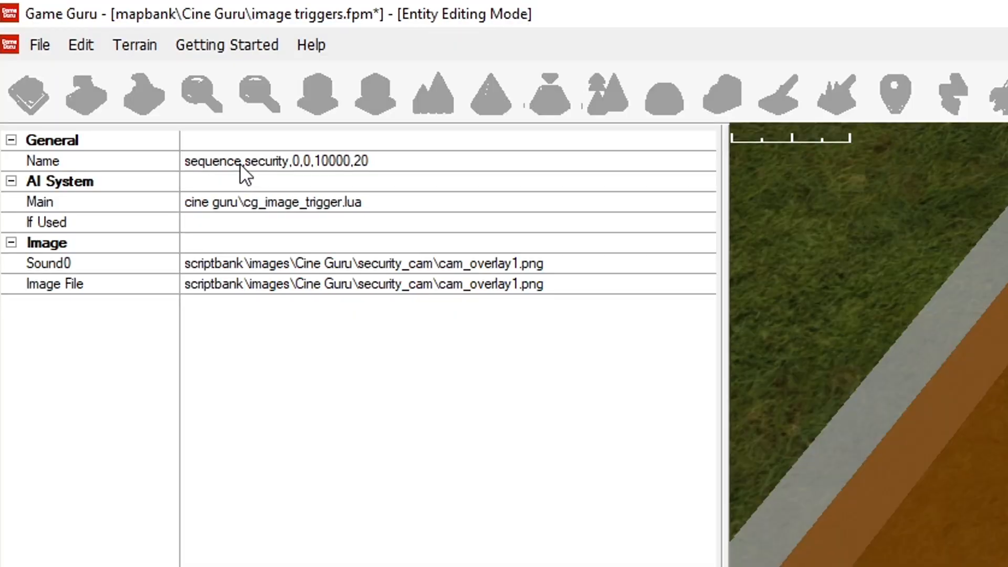
Step: Examine the sequence keyword, camera name and timing values in the image trigger's name, and its image file path
double_click(225, 161)
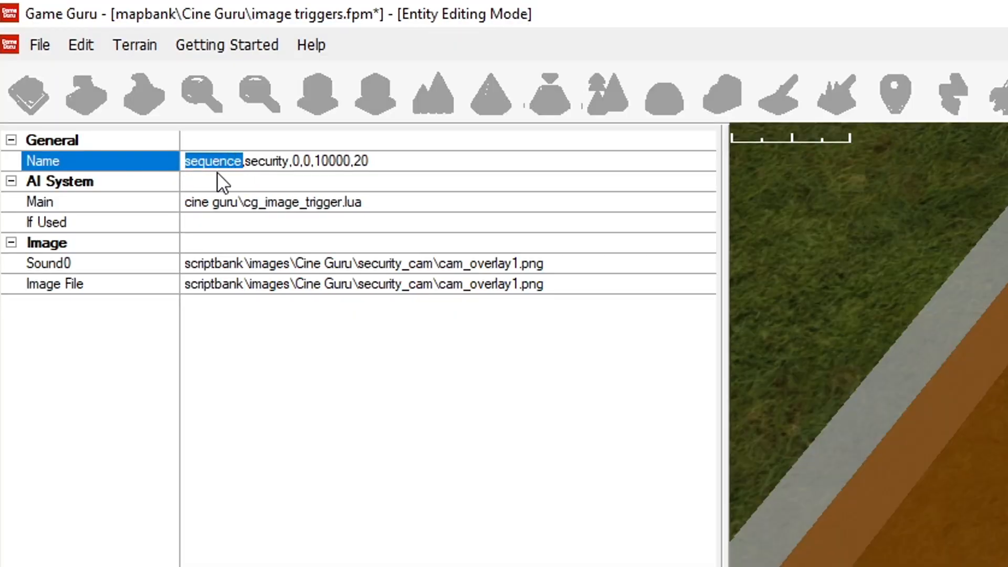
click(249, 168)
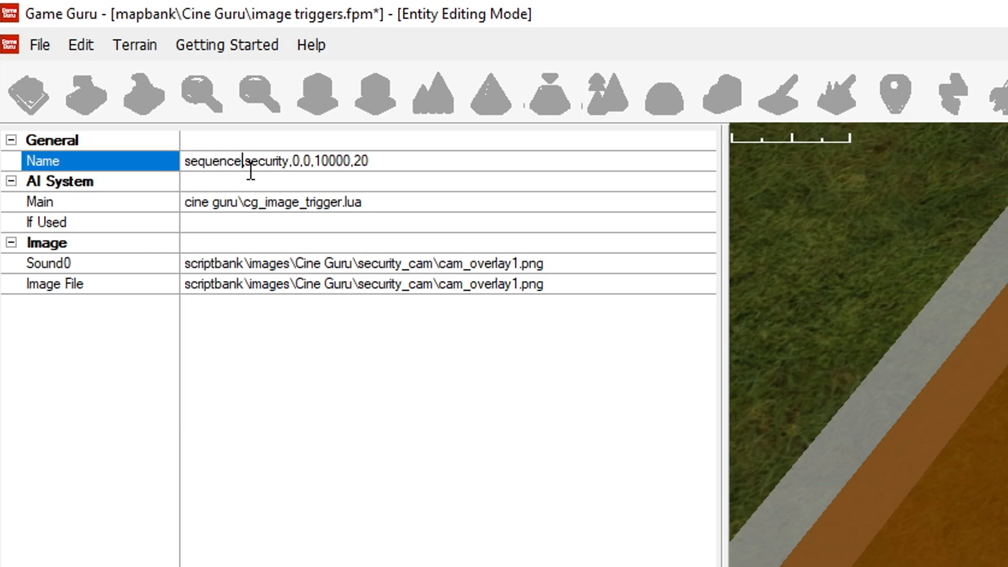
drag(246, 161, 285, 160)
click(345, 161)
drag(315, 161, 352, 161)
click(420, 165)
drag(351, 162, 389, 161)
click(393, 162)
click(389, 162)
drag(318, 160, 351, 160)
click(383, 162)
drag(315, 161, 351, 161)
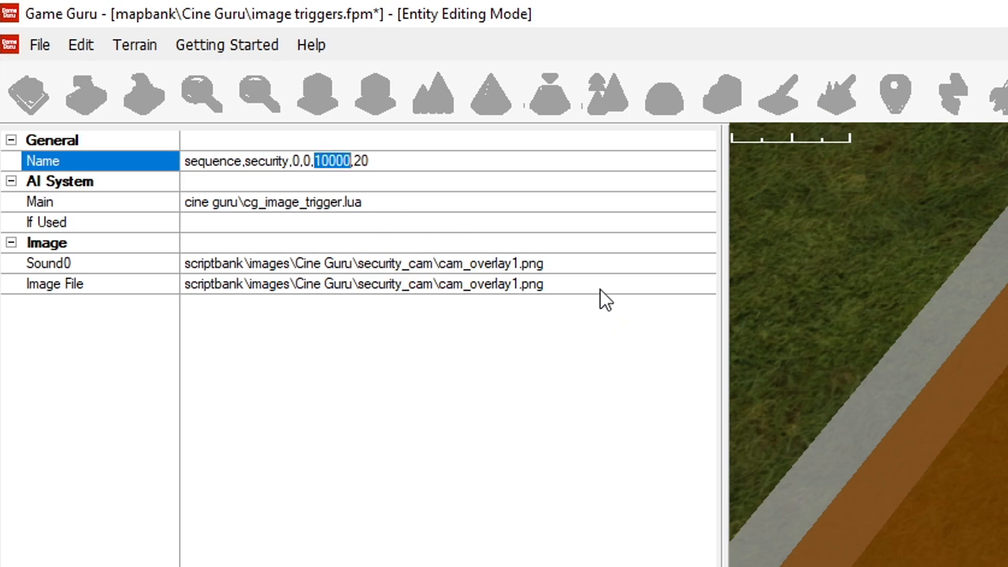
click(562, 288)
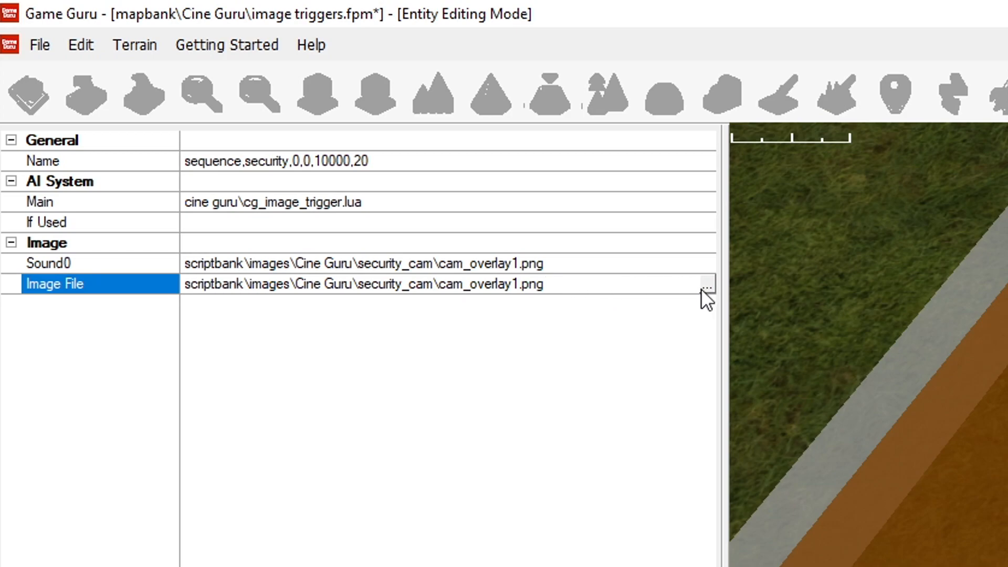
click(557, 283)
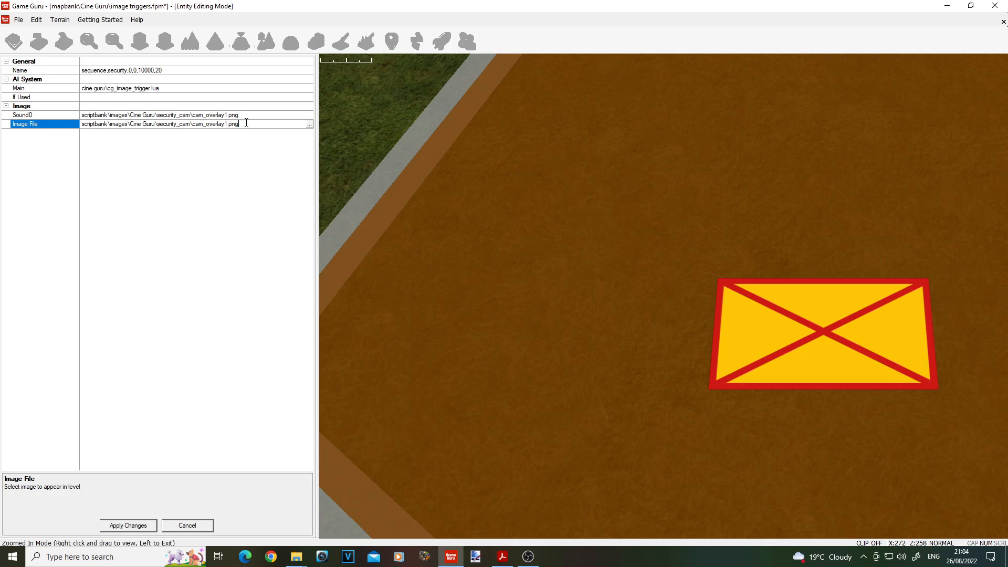
Step: Switch to the security_cam folder, step through the numbered files cam_overlay1.png to cam_overlay7.png, and return to Game Guru
mouse_move(296, 556)
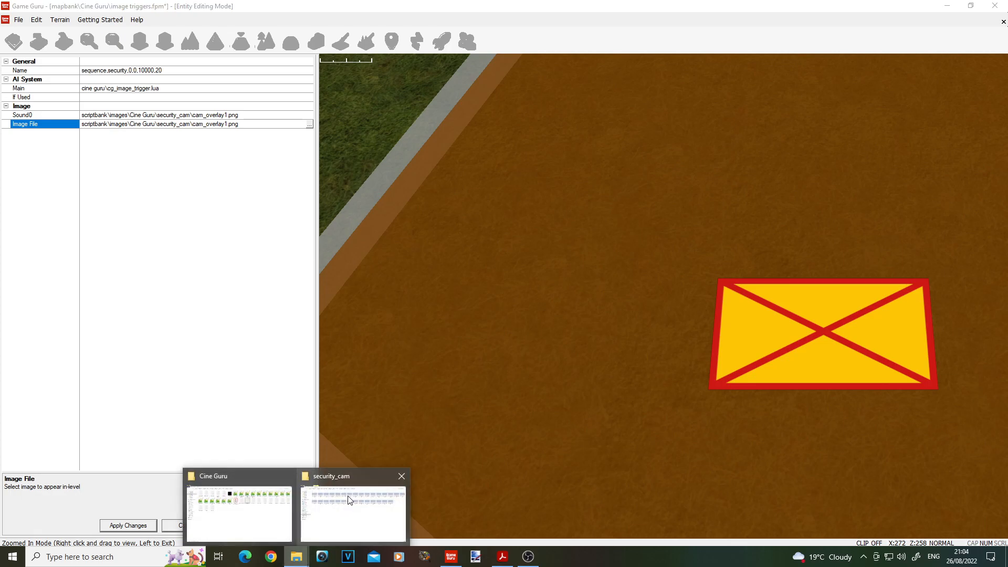
click(361, 506)
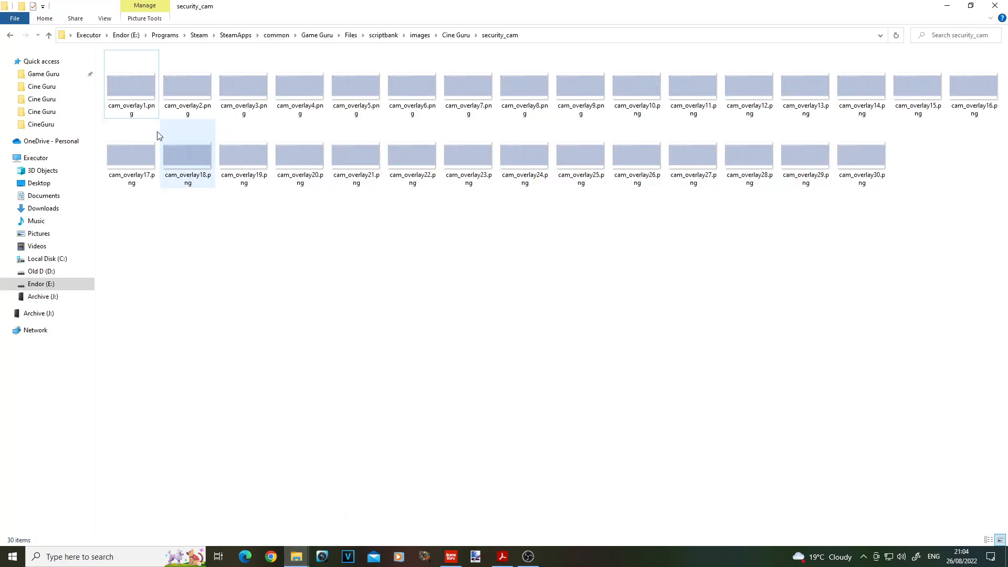
mouse_move(146, 110)
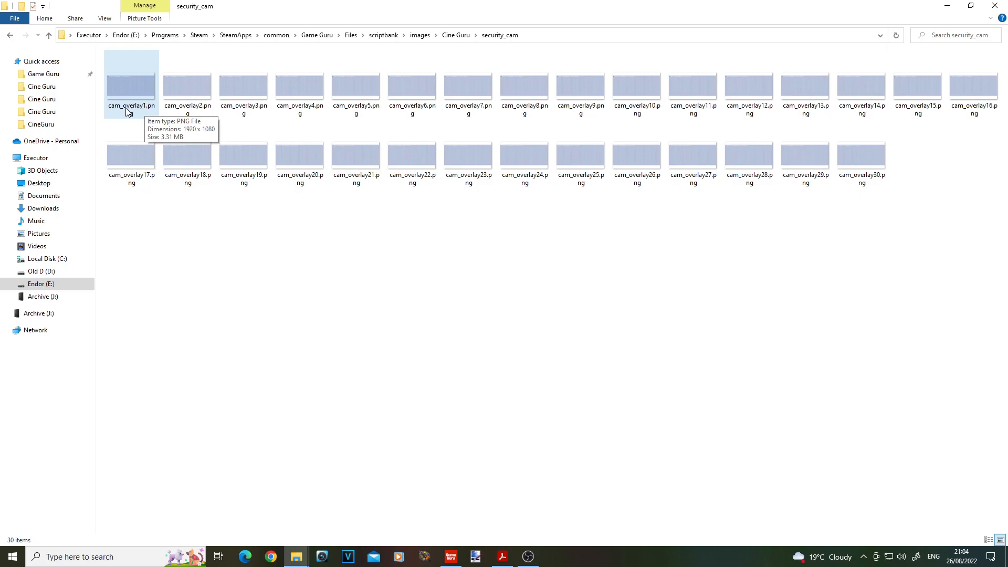
click(146, 110)
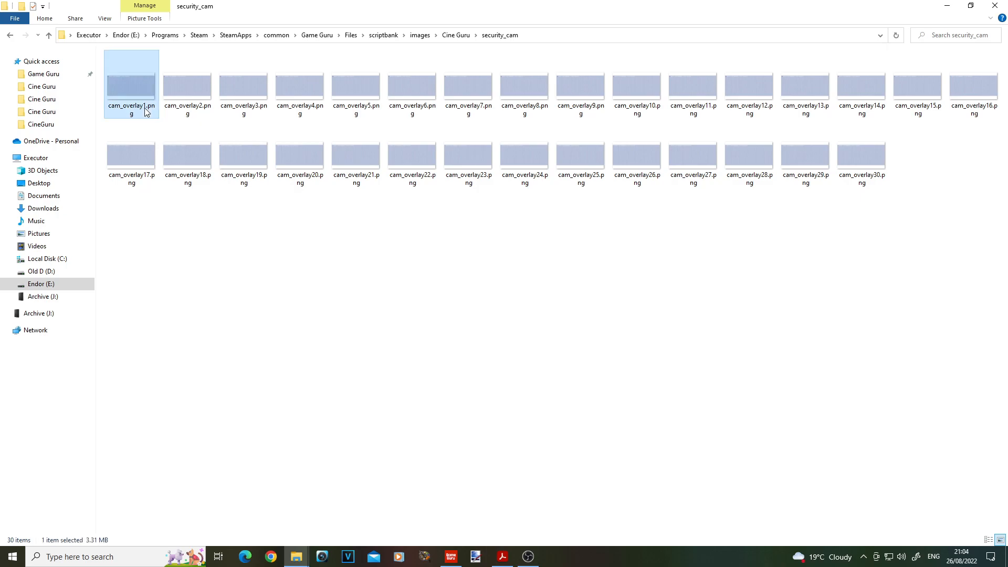
click(195, 114)
click(243, 113)
click(299, 111)
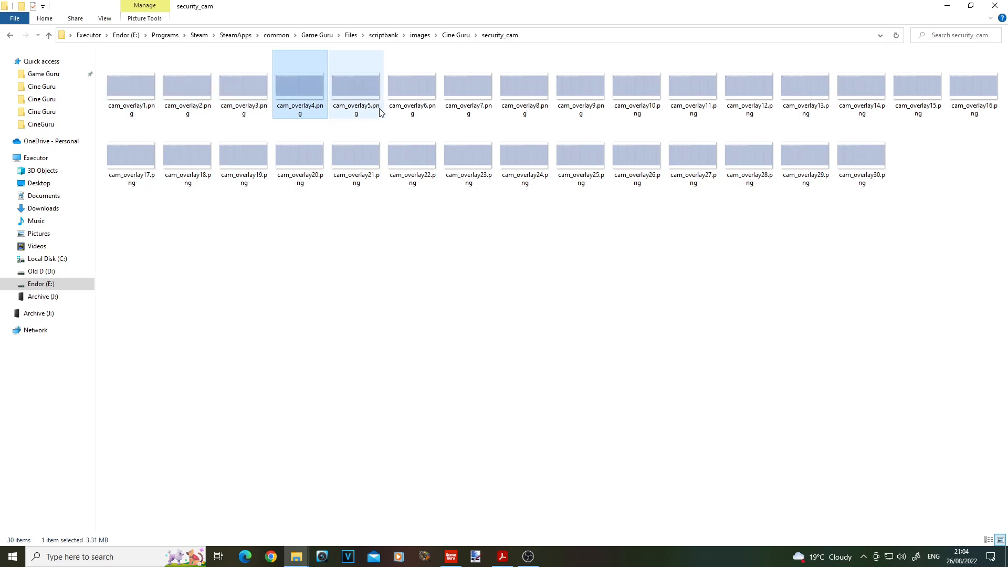
click(356, 112)
click(412, 113)
click(483, 116)
click(558, 336)
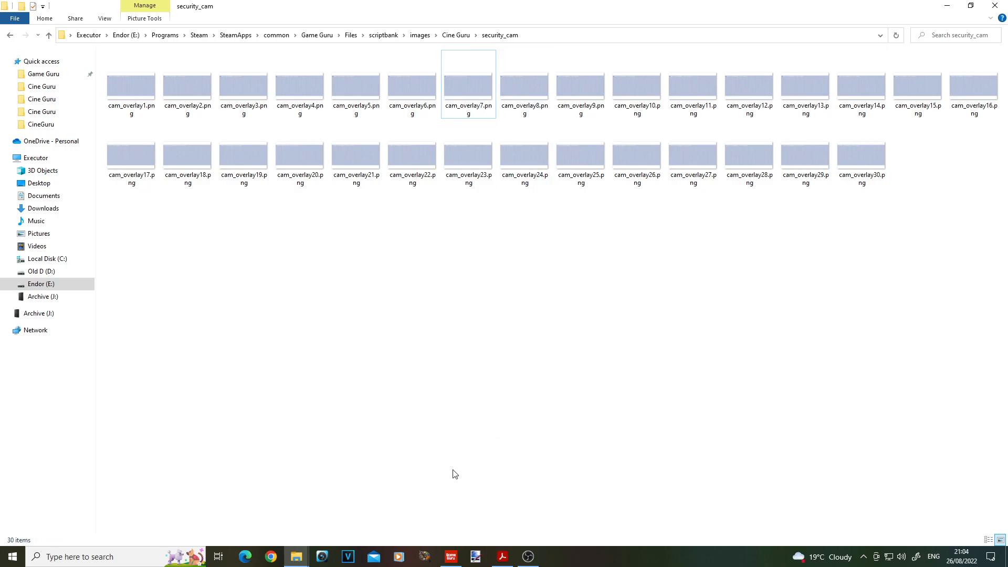
click(451, 557)
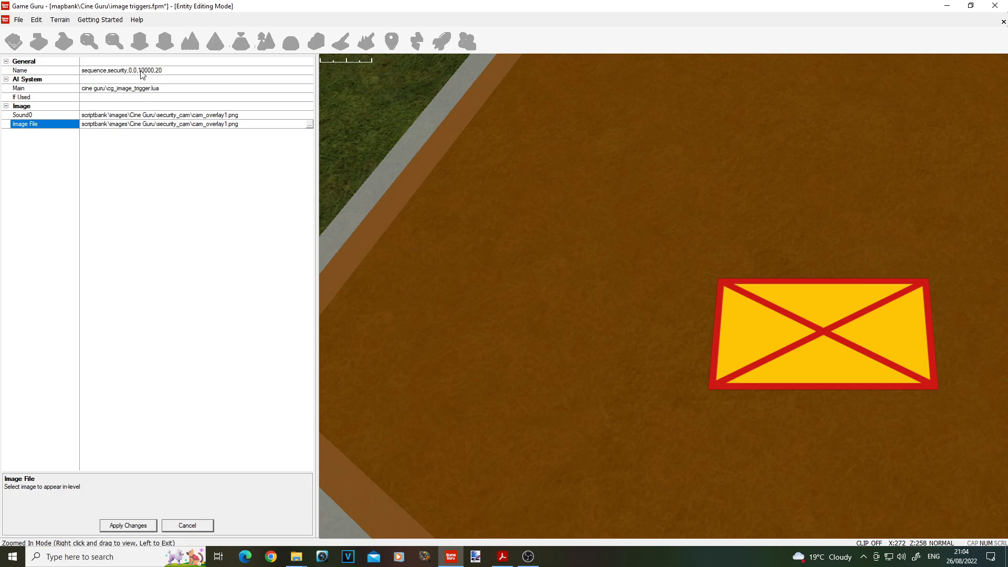
Step: Close the trigger's properties without applying changes, test the level to watch the overlaid security camera cutscene, and end the test
click(202, 526)
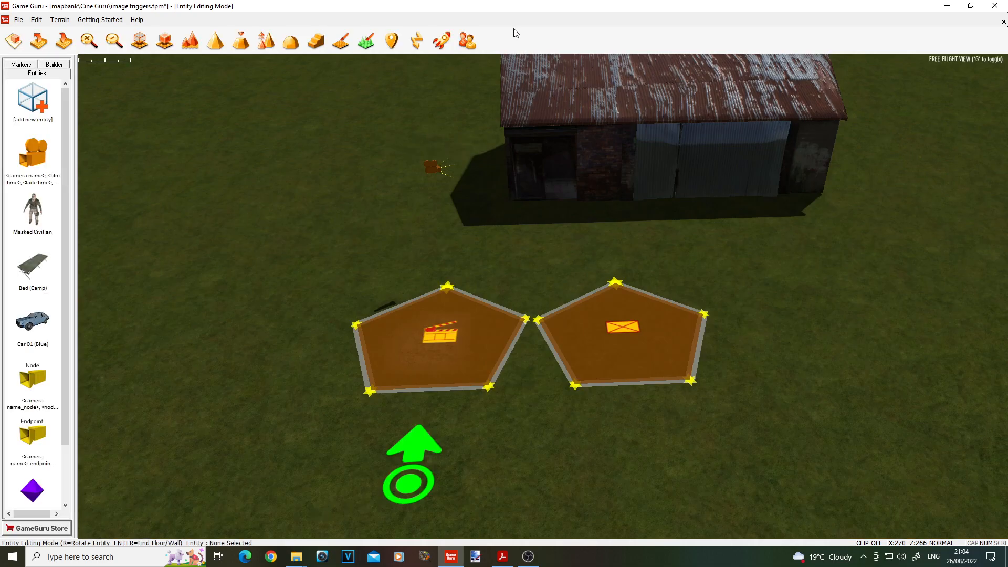
click(445, 46)
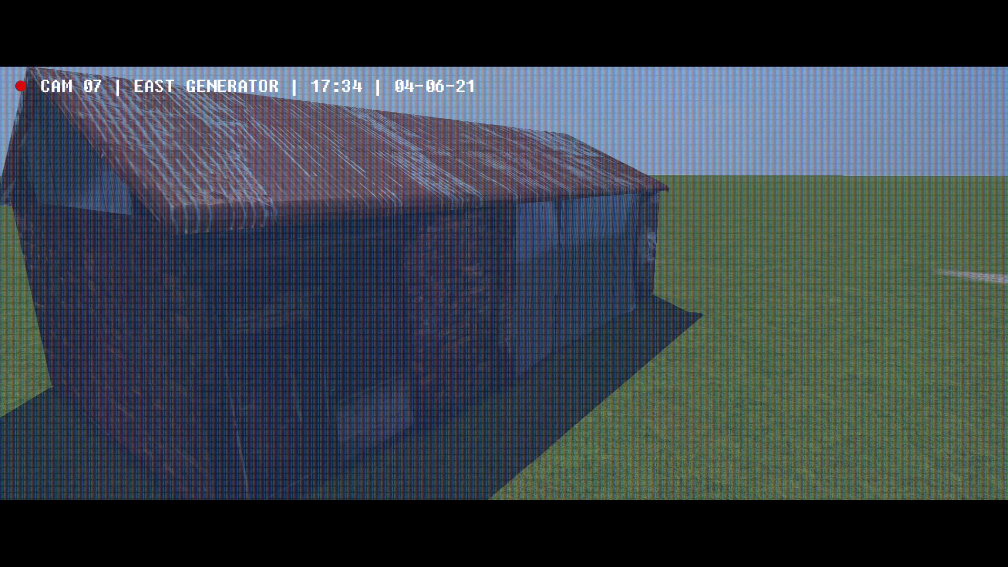
key(s)
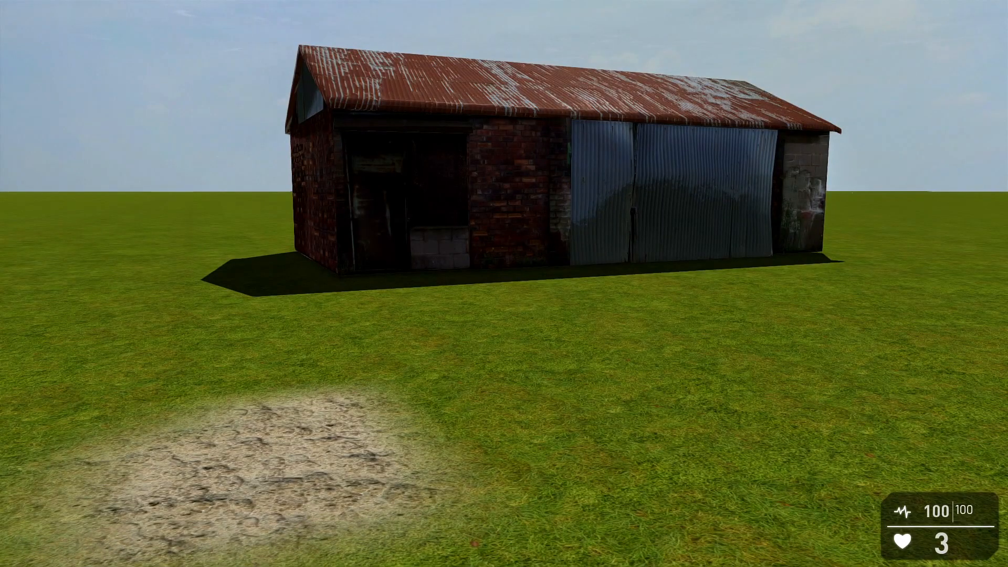
key(s)
key(w)
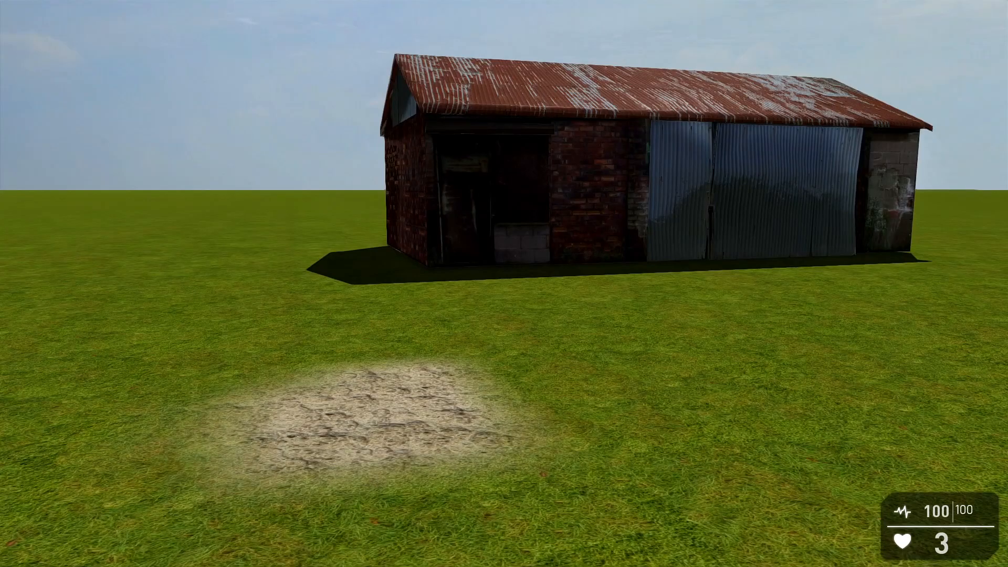
key(w)
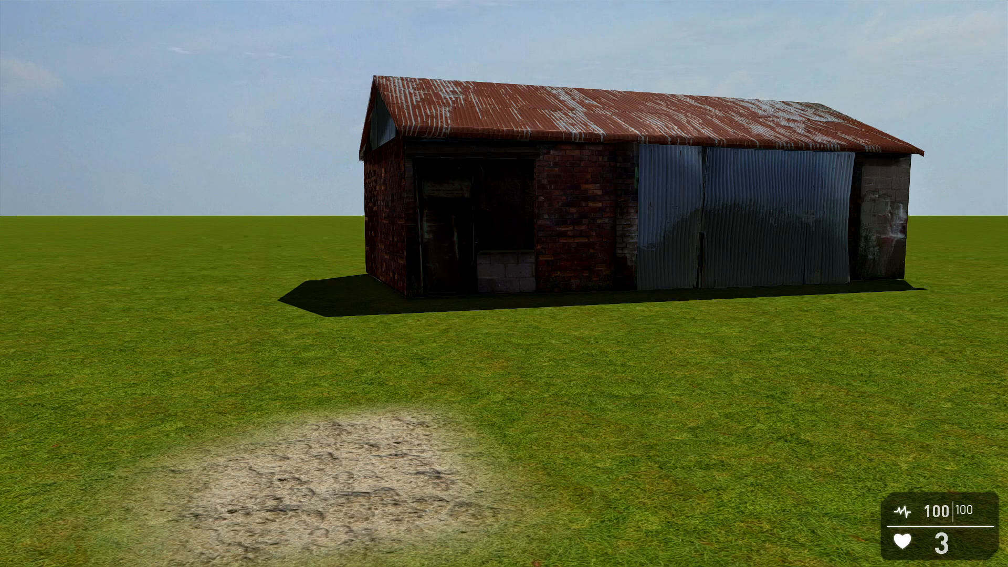
key(Escape)
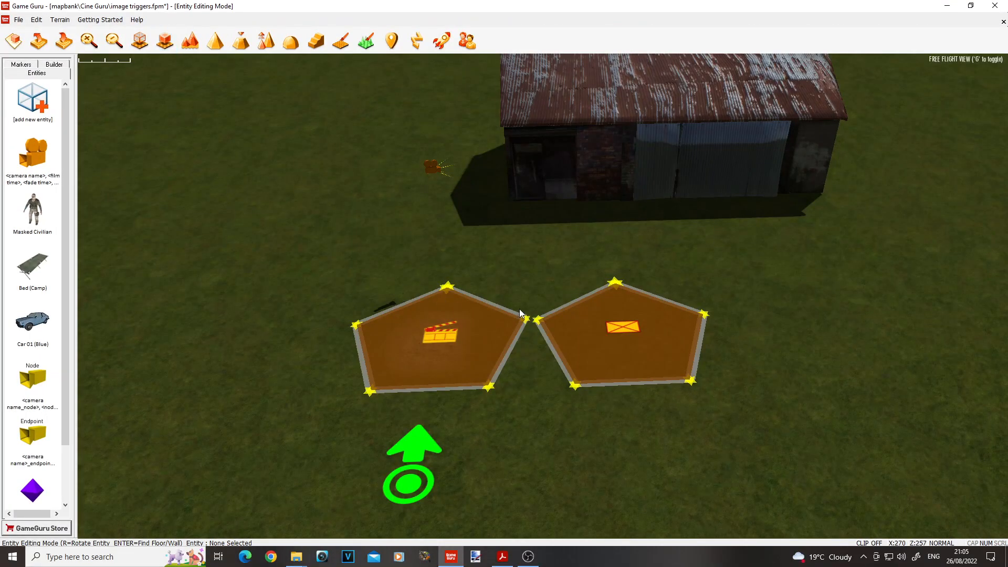
key(alt+Tab)
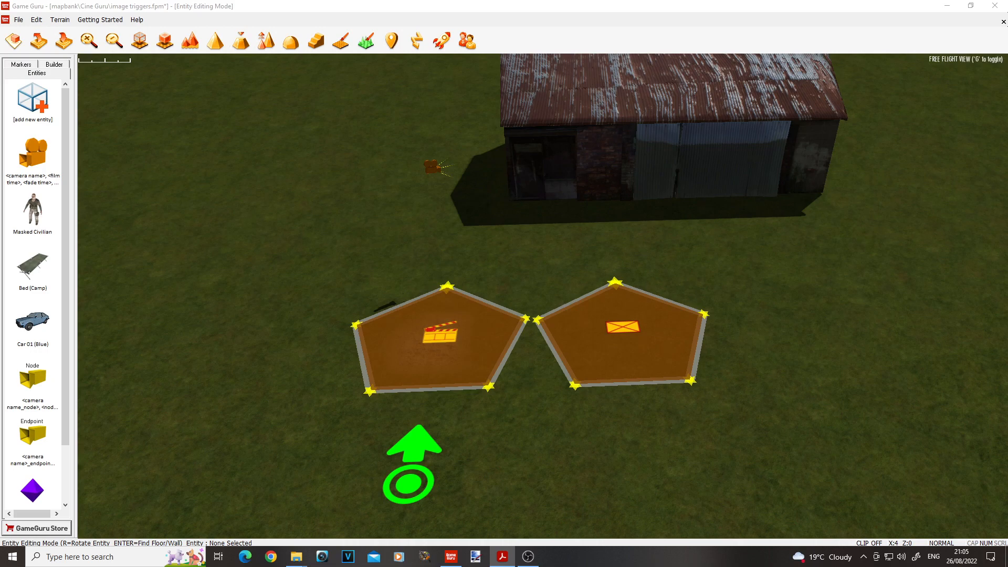
click(733, 429)
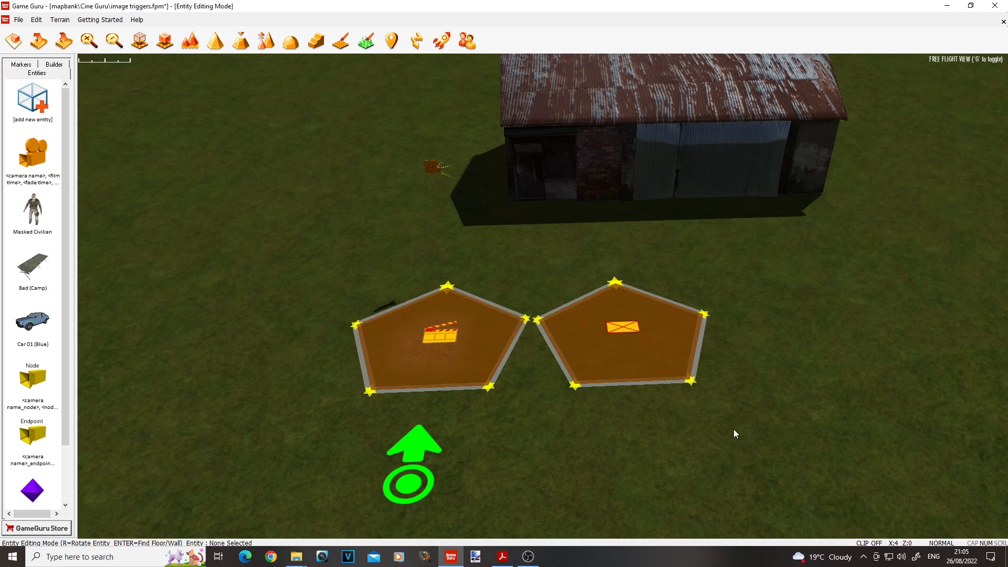
Step: Look over the bed, car, shed and the row of camera nodes behind them in top-down view
mouse_move(768, 370)
right_down()
mouse_move(730, 412)
mouse_move(667, 415)
mouse_move(758, 373)
right_up()
key(s)
key(s)
key(d)
drag(252, 372, 741, 395)
mouse_move(626, 392)
right_down()
mouse_move(641, 389)
mouse_move(580, 294)
mouse_move(624, 386)
right_up()
click(625, 388)
key(w)
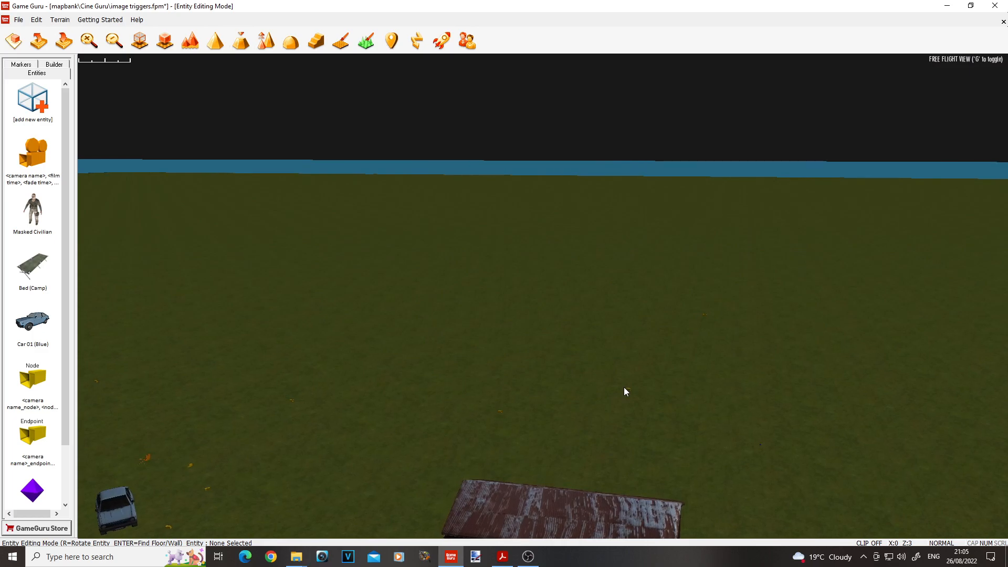
key(g)
scroll(620, 421, down, 3)
key(w)
key(a)
scroll(610, 418, down, 3)
key(a)
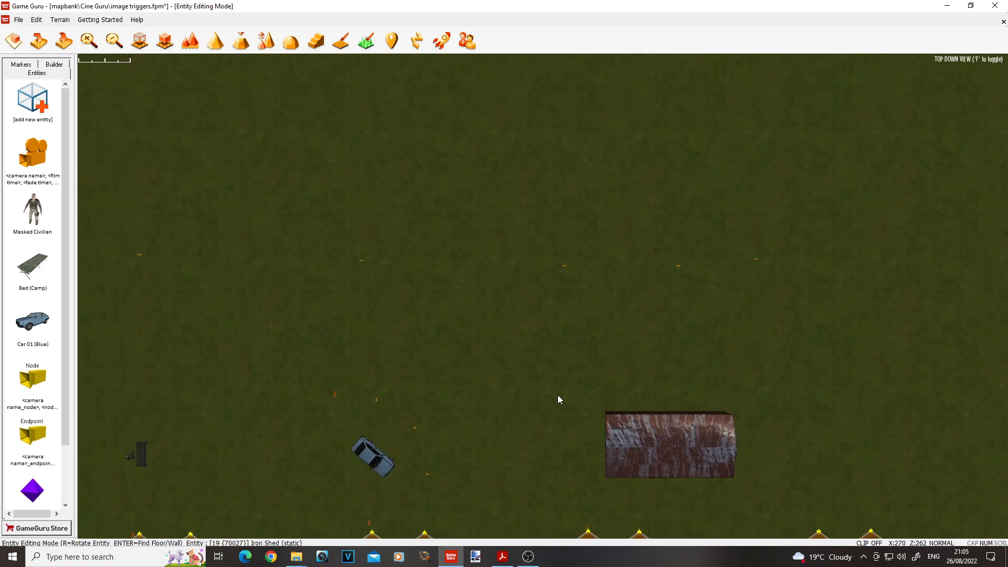
drag(152, 216, 893, 330)
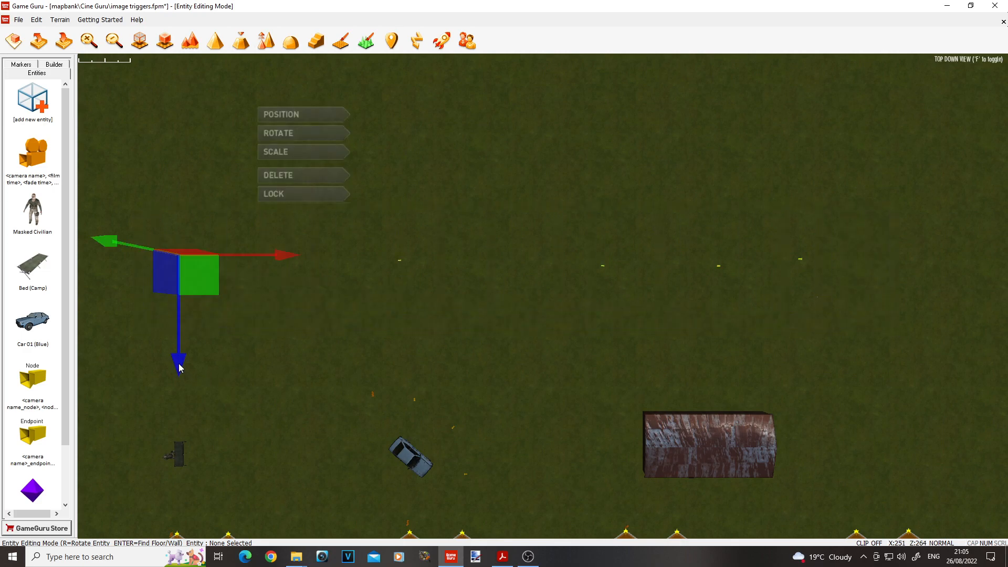
drag(179, 367, 174, 479)
key(ctrl+z)
Step: Select the whole row of camera and nodes behind the props, move it to just in front of them, and deselect it
key(a)
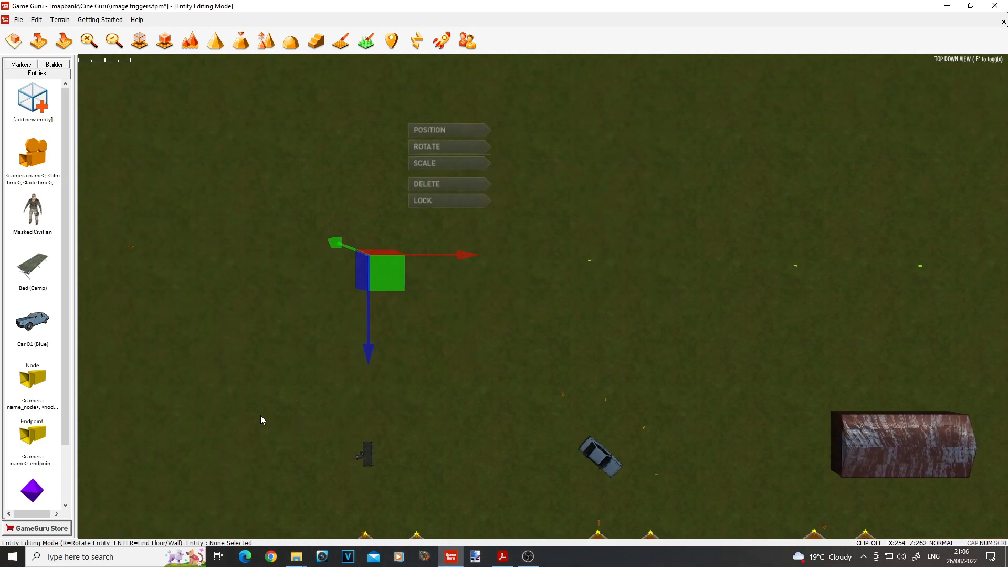
key(d)
drag(210, 272, 947, 335)
drag(148, 206, 980, 352)
drag(182, 373, 190, 548)
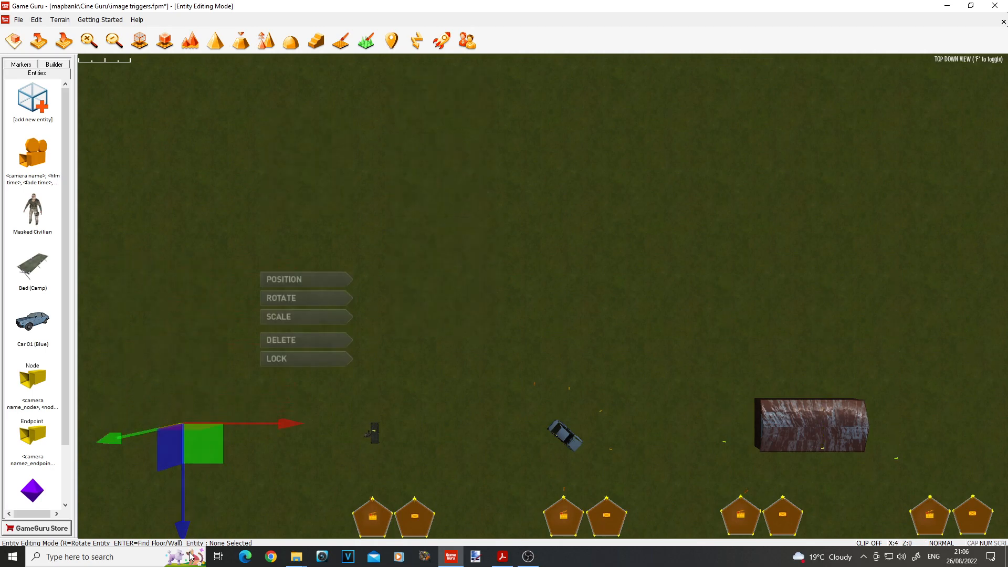
scroll(192, 420, down, 3)
drag(186, 269, 187, 297)
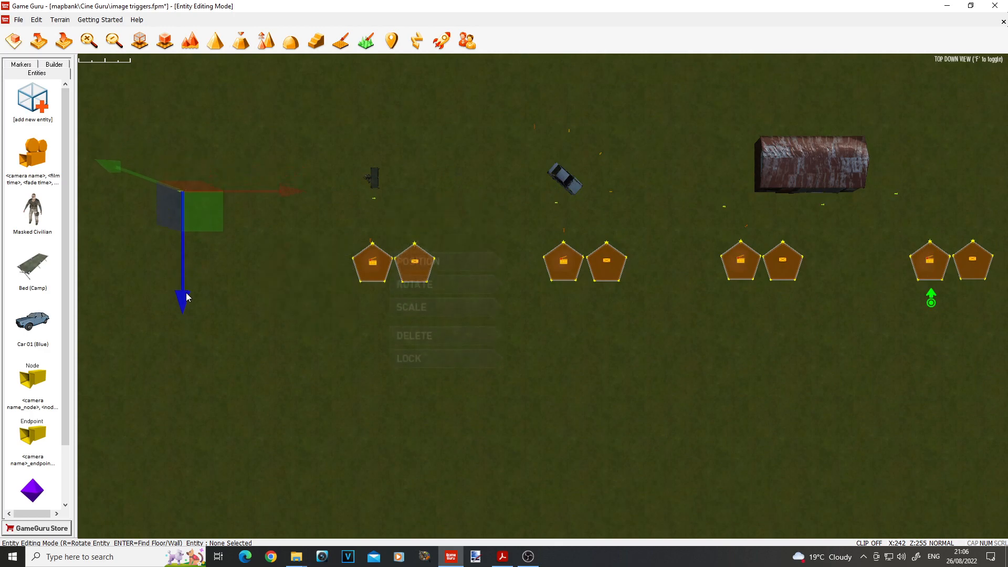
drag(186, 297, 187, 298)
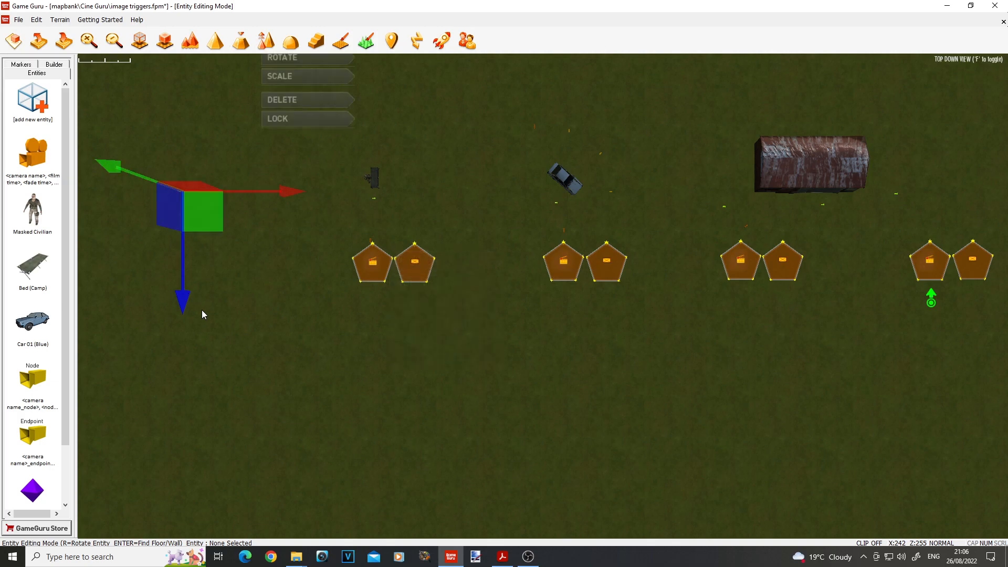
click(254, 362)
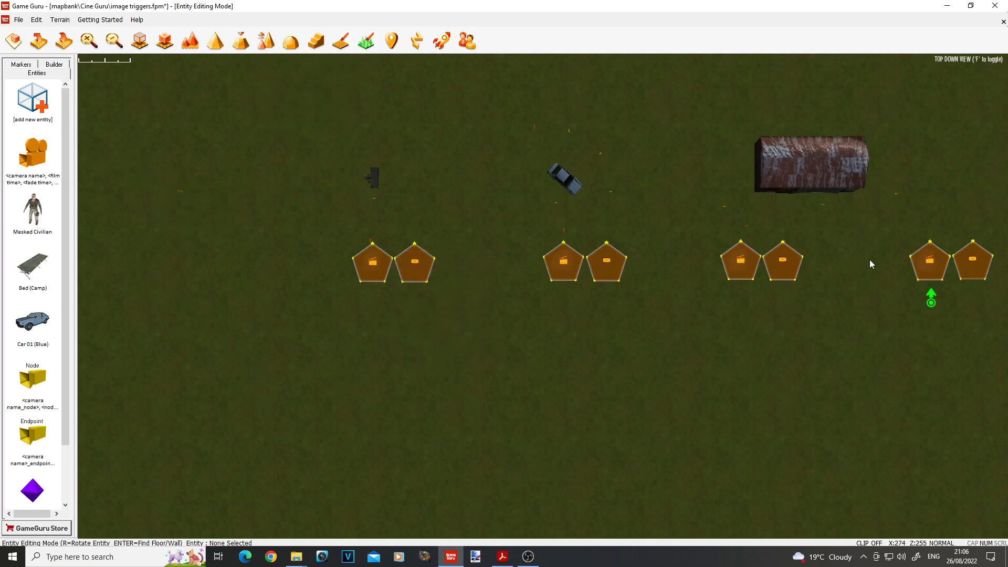
Step: Follow the camera path in free flight view from its first camera past the bed and car to the shed
click(929, 260)
click(705, 342)
key(f)
key(w)
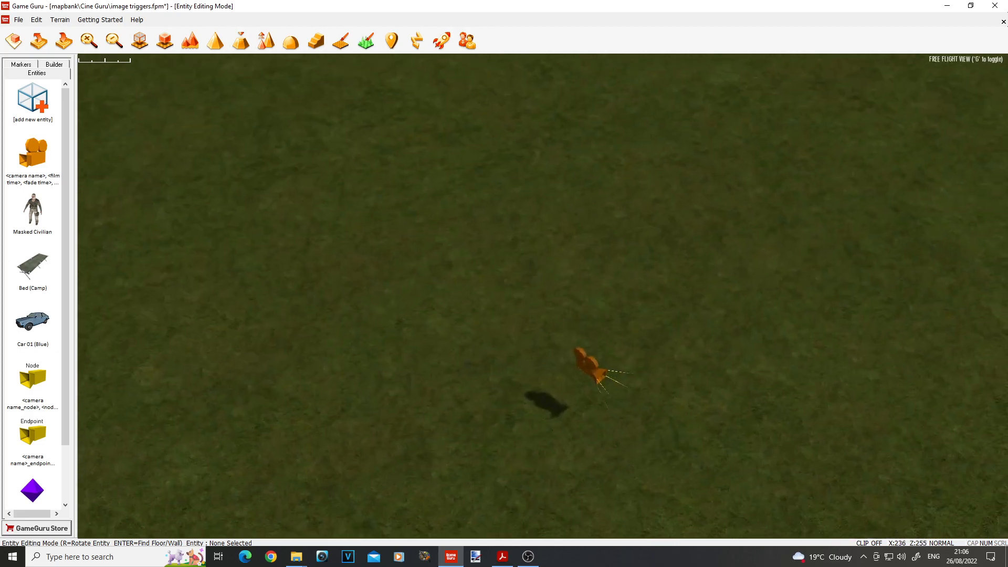
key(s)
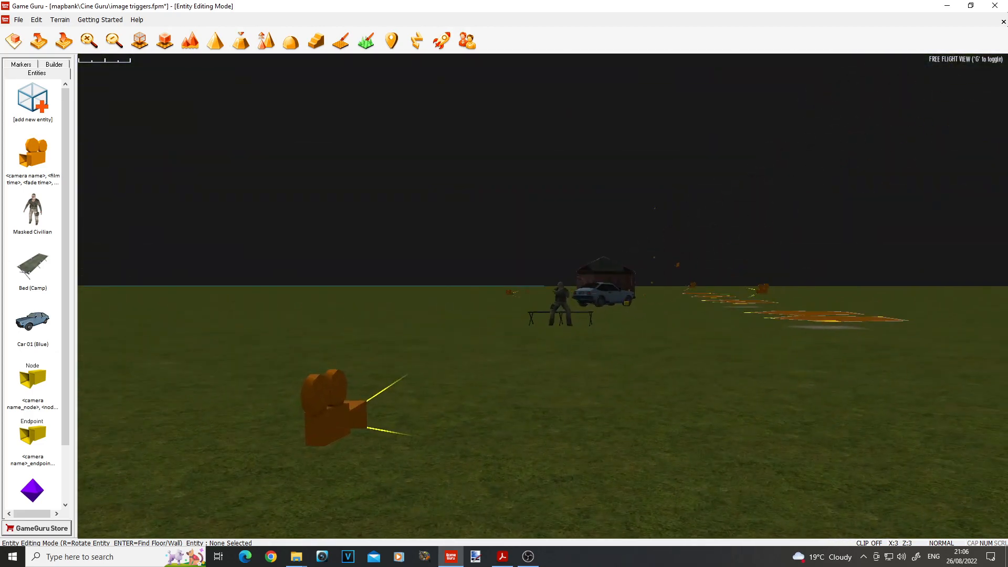
key(w)
key(w)
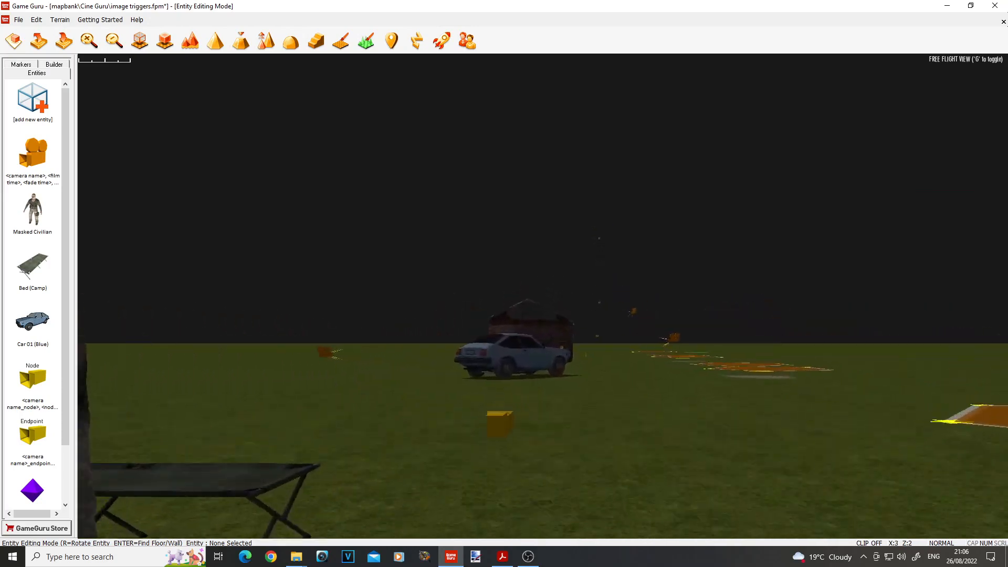
key(w)
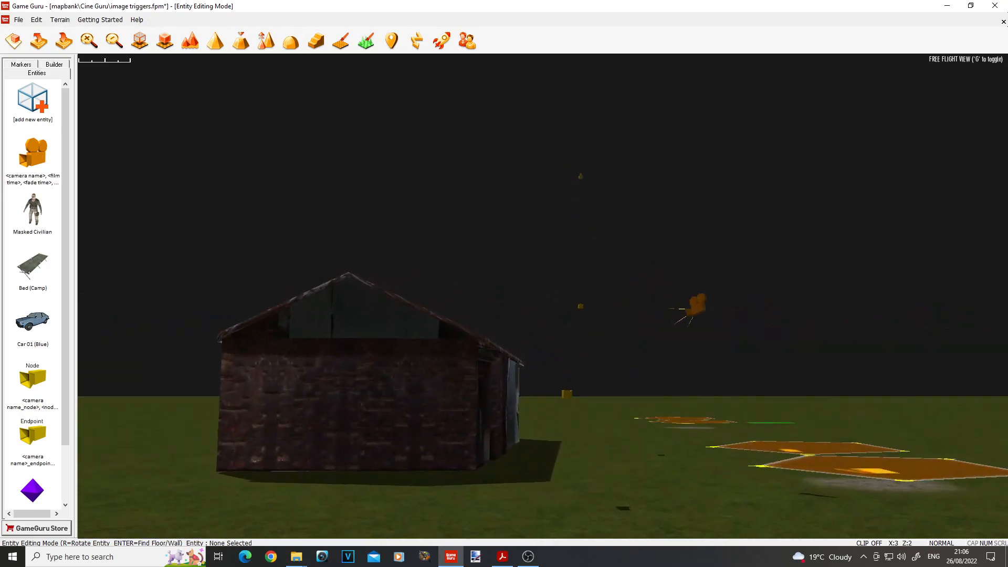
Step: Follow the remaining camera path past the shed to the purple marker, returning to an overview of the trigger zones
key(w)
key(s)
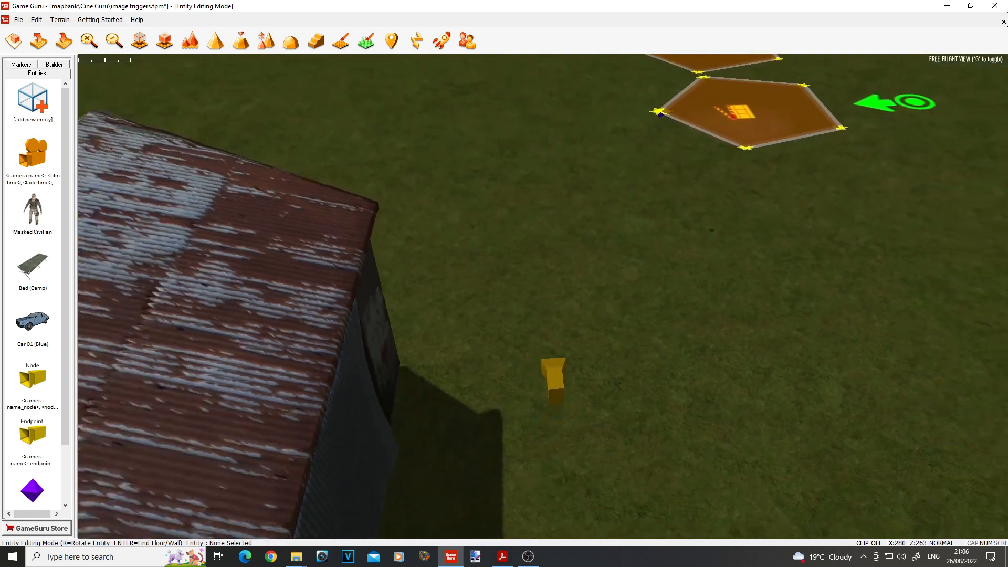
key(w)
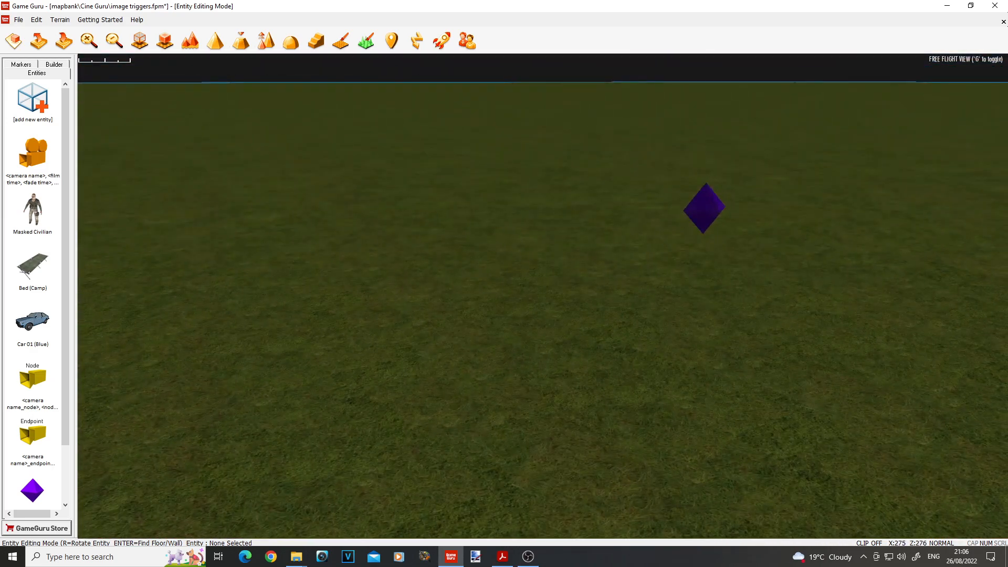
key(s)
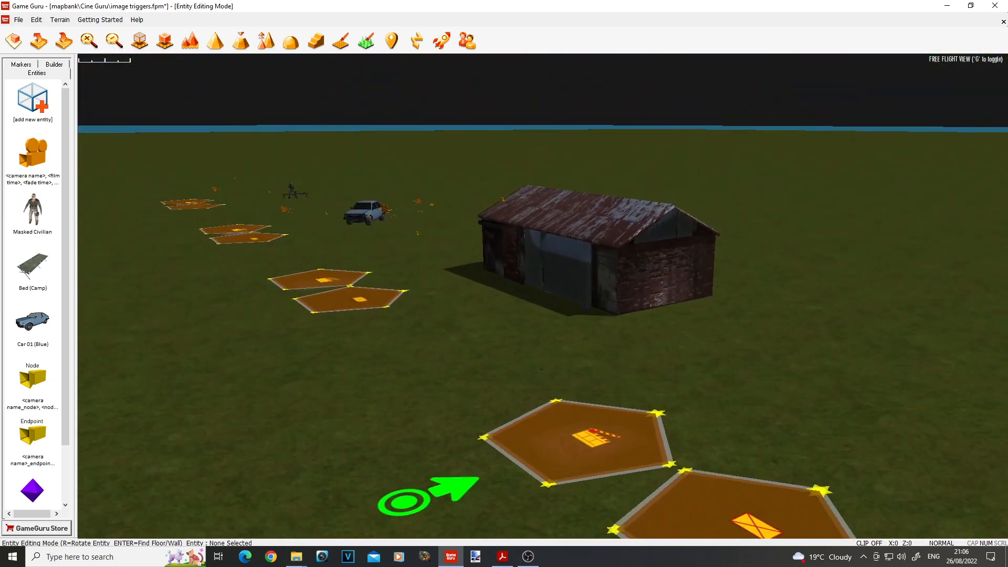
Step: Inspect the camera name in the properties of the clapperboard trigger zone beside the start marker, and close them without applying changes
key(w)
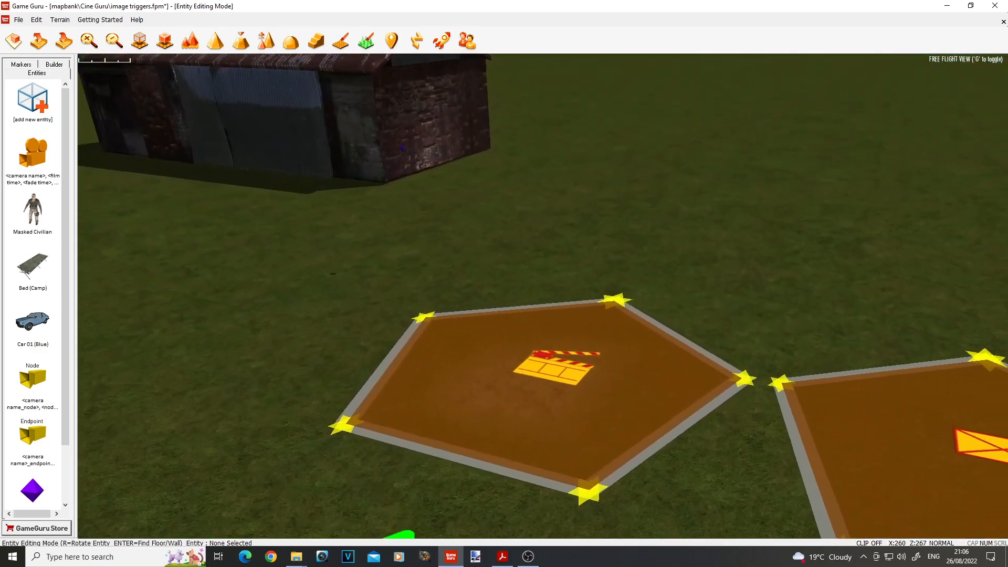
key(s)
key(s)
click(505, 280)
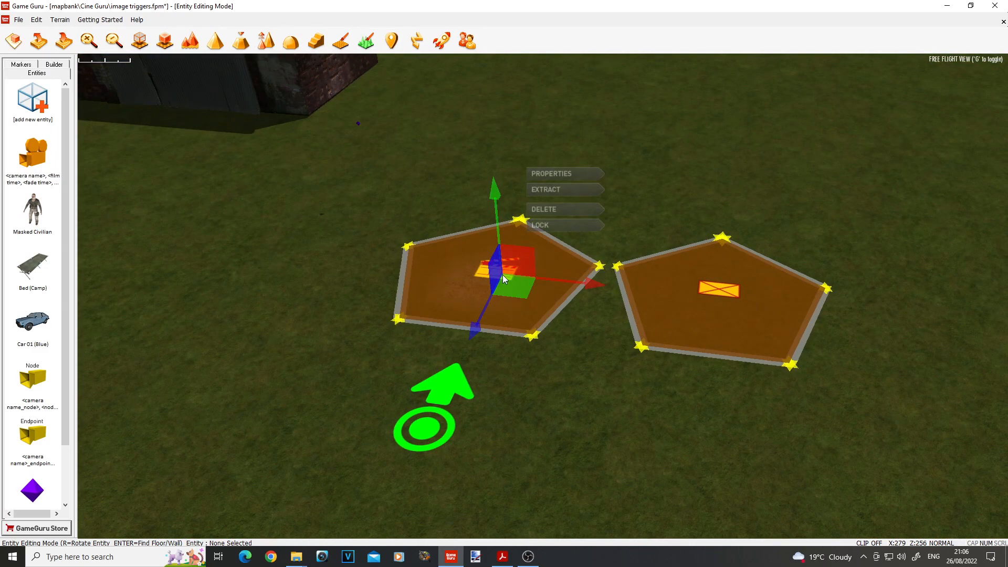
click(551, 175)
click(120, 71)
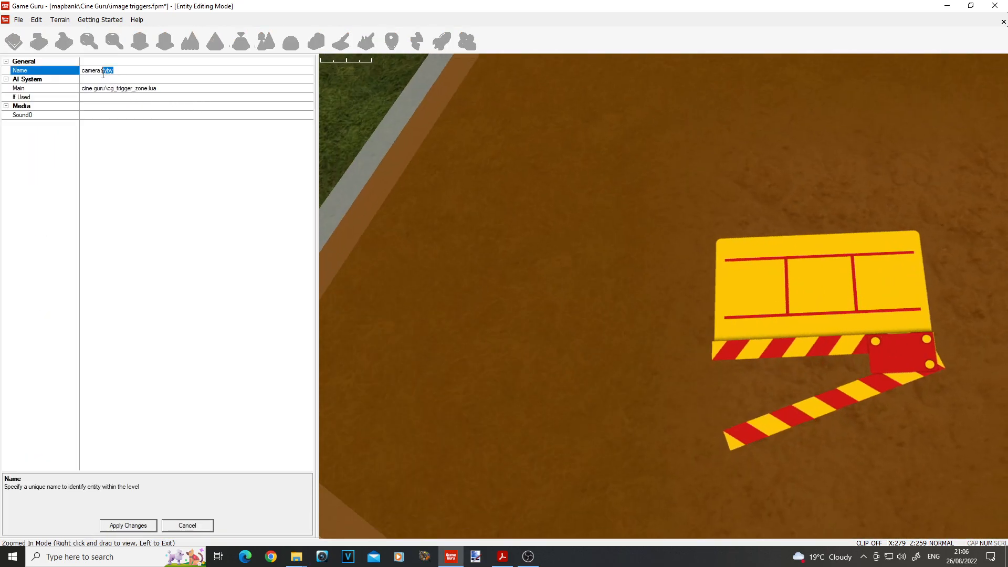
click(187, 526)
Step: Open the properties of the image trigger zone next to the flyby camera's trigger zone
key(s)
mouse_move(436, 393)
right_down()
mouse_move(294, 315)
mouse_move(472, 404)
mouse_move(462, 410)
mouse_move(468, 420)
mouse_move(436, 404)
mouse_move(368, 321)
mouse_move(326, 294)
mouse_move(310, 263)
right_up()
key(w)
right_drag(498, 310, 515, 342)
right_click(532, 301)
click(591, 203)
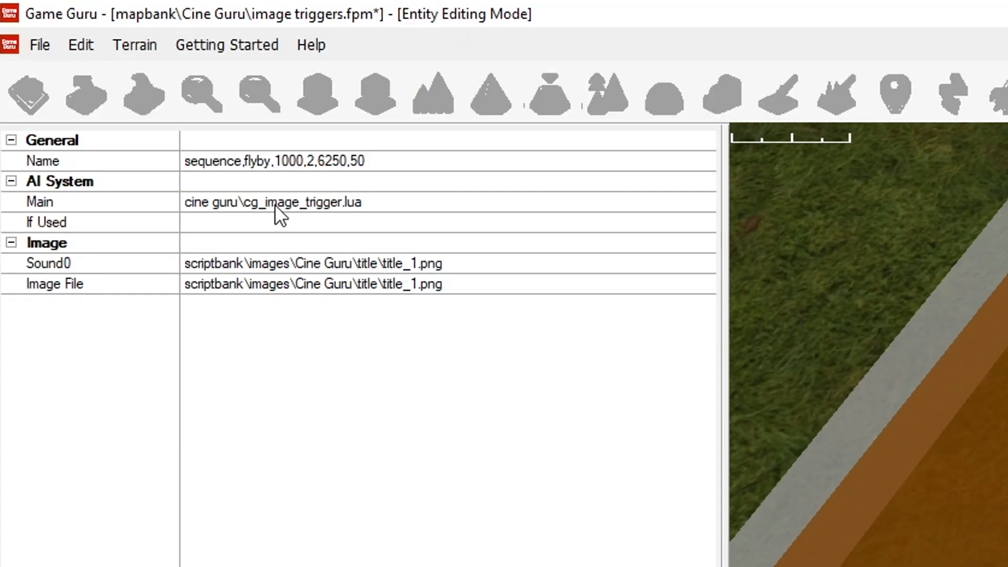
Step: Examine the image type, camera name and the two numeric settings that follow in the image trigger's name
click(239, 165)
double_click(239, 162)
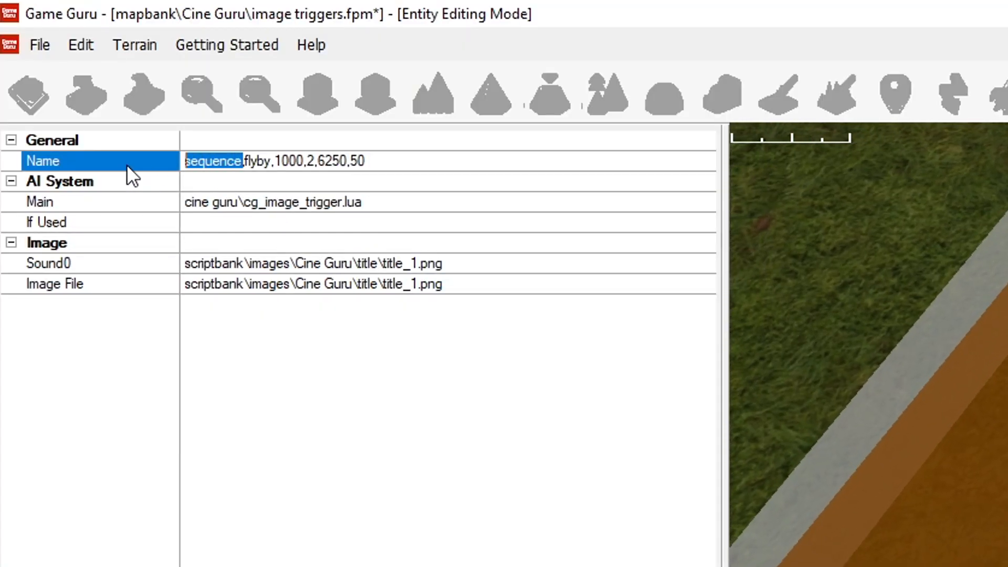
click(251, 162)
double_click(251, 160)
click(284, 166)
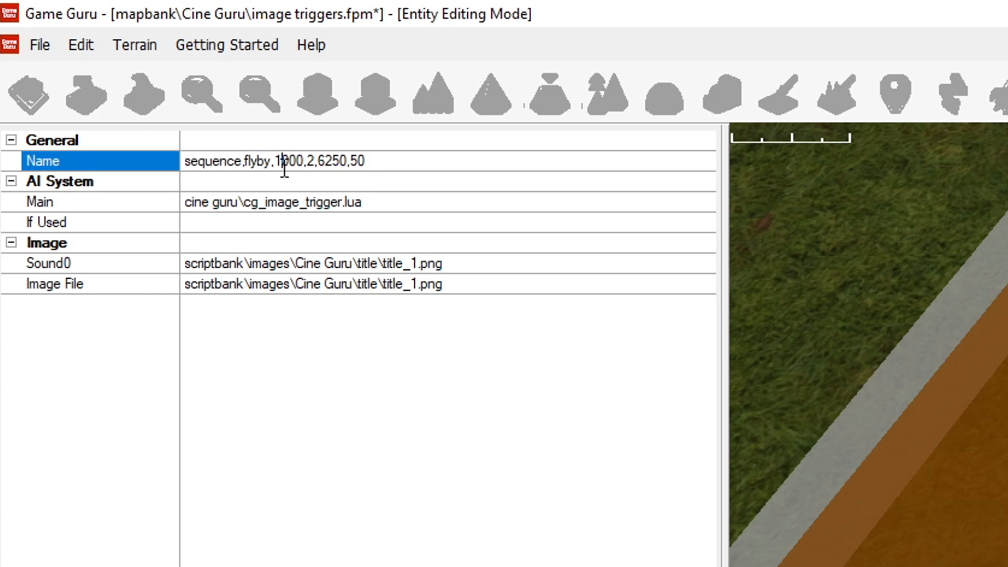
double_click(312, 162)
drag(275, 160, 302, 161)
Step: Examine the image trigger's image file name and the last two numeric settings in its name
click(435, 284)
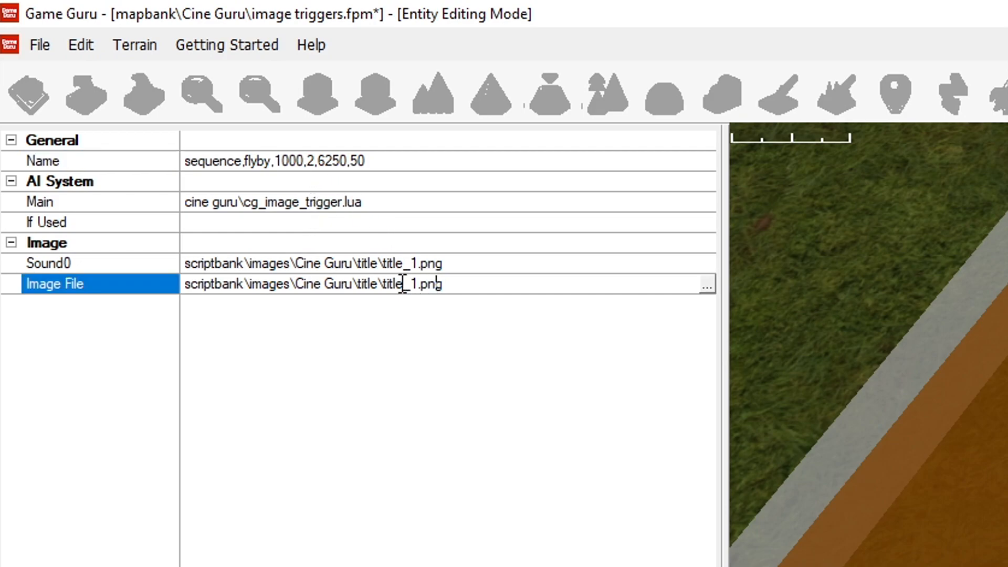
drag(385, 284, 452, 280)
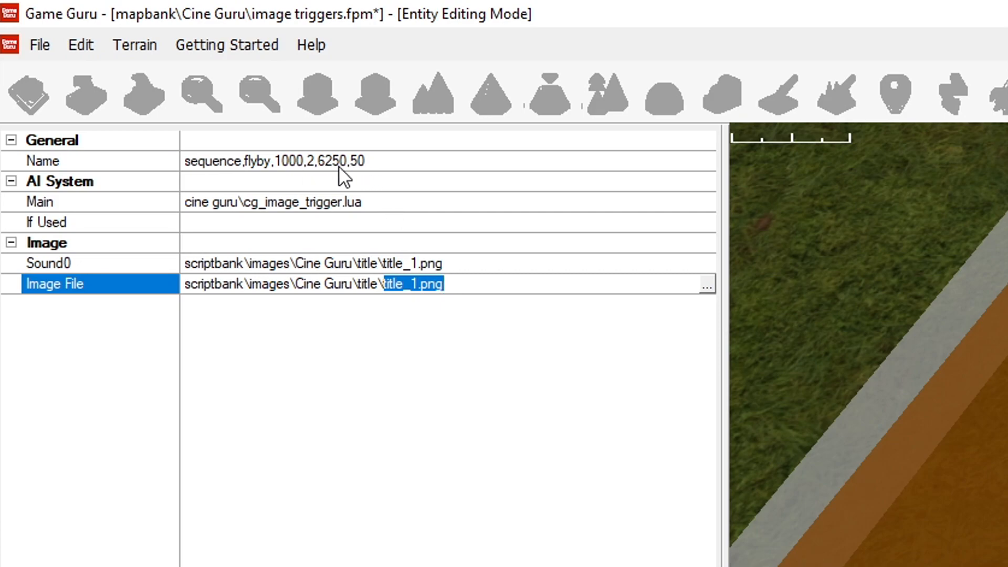
click(367, 163)
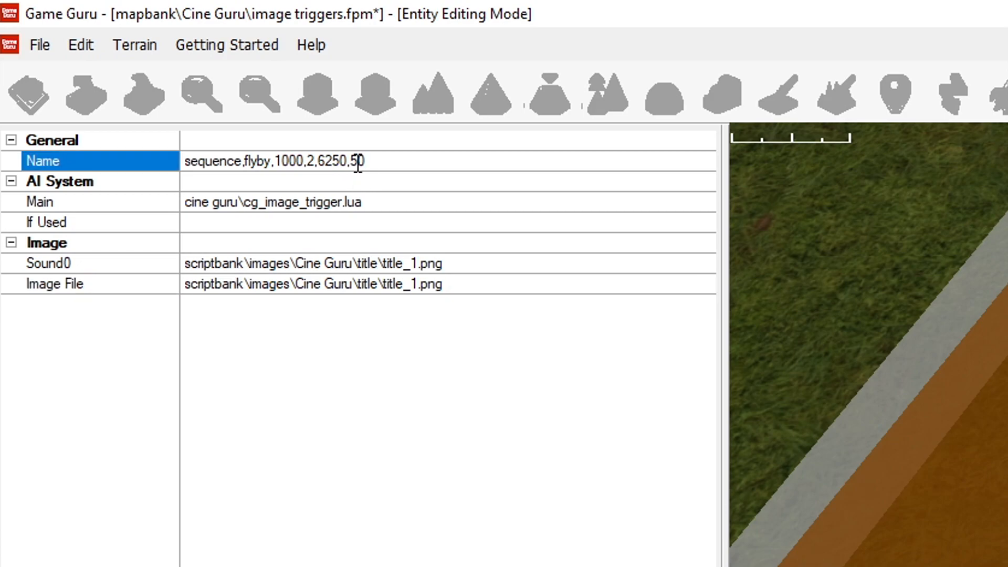
drag(355, 161, 376, 160)
click(385, 164)
drag(318, 160, 345, 161)
click(371, 163)
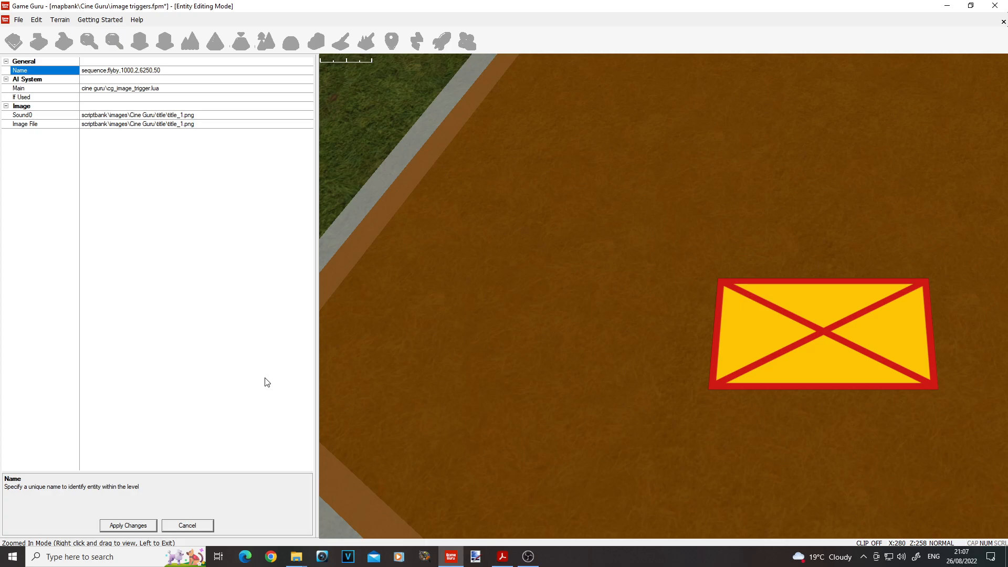
Step: Switch to File Explorer and examine the numbered images of the title sequence in the Cine Guru images' title folder
mouse_move(296, 556)
click(357, 516)
click(454, 35)
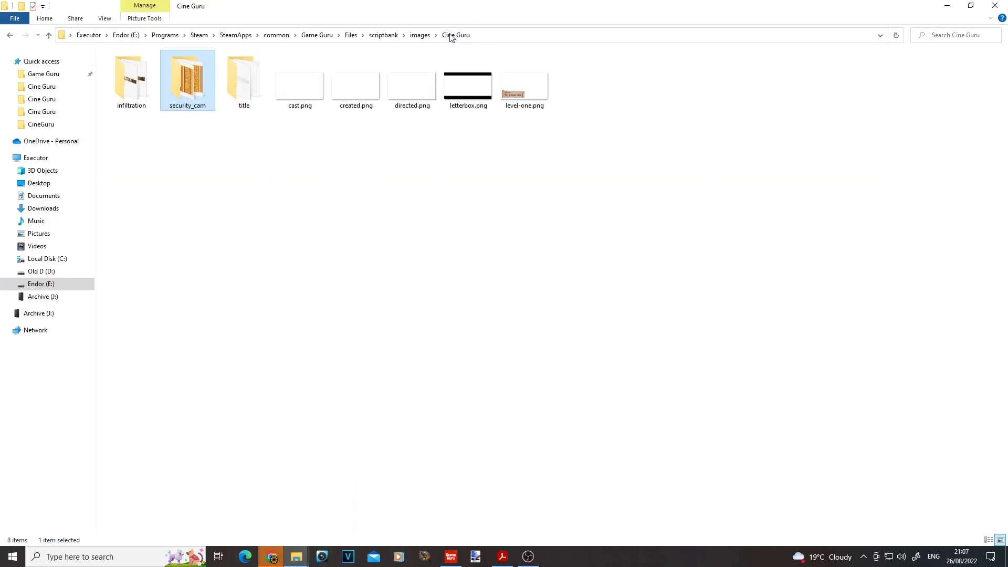
double_click(236, 73)
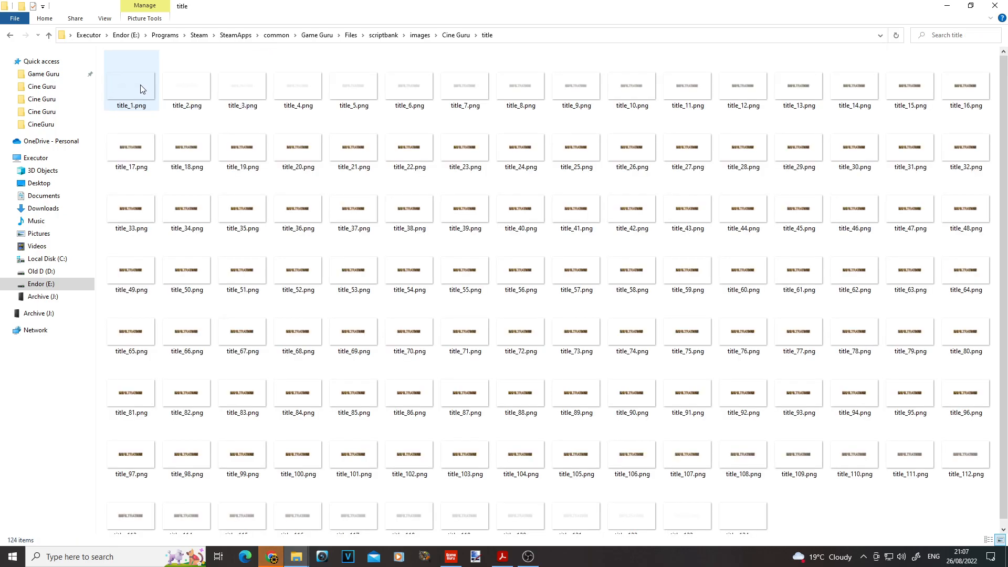
shift+click(738, 498)
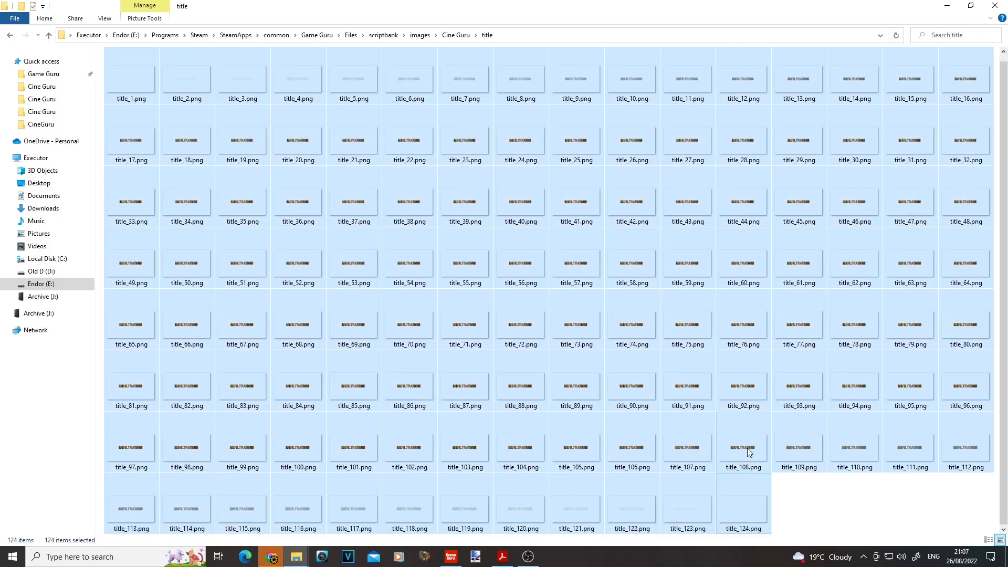
click(786, 498)
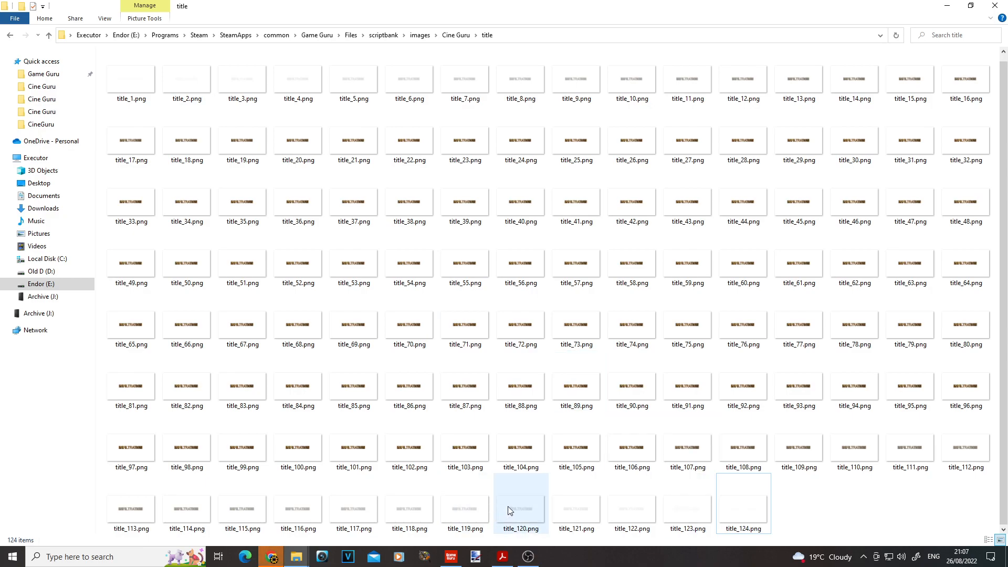
mouse_move(534, 283)
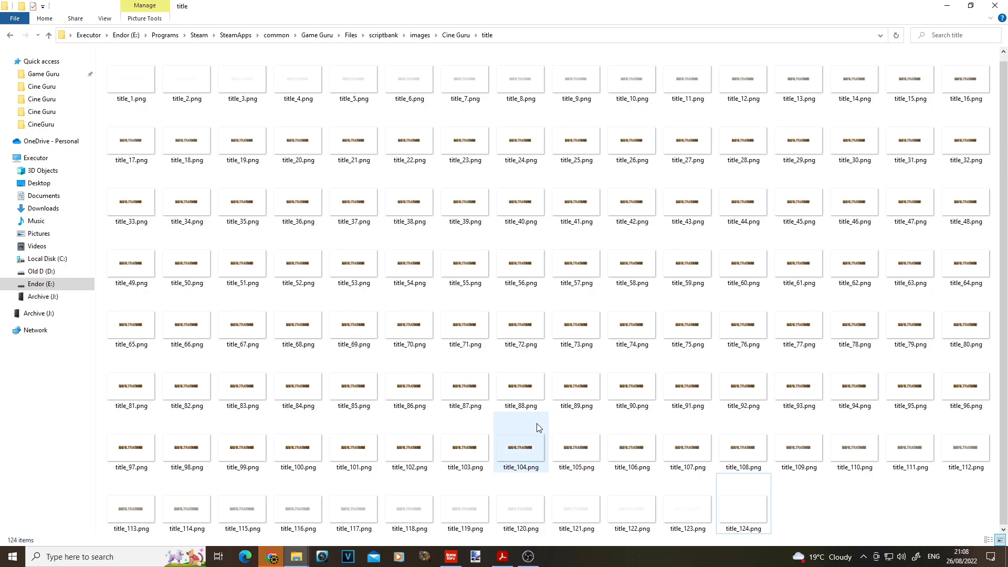
Step: Switch back to GameGuru and examine the 6250 setting in the image trigger's name
click(451, 556)
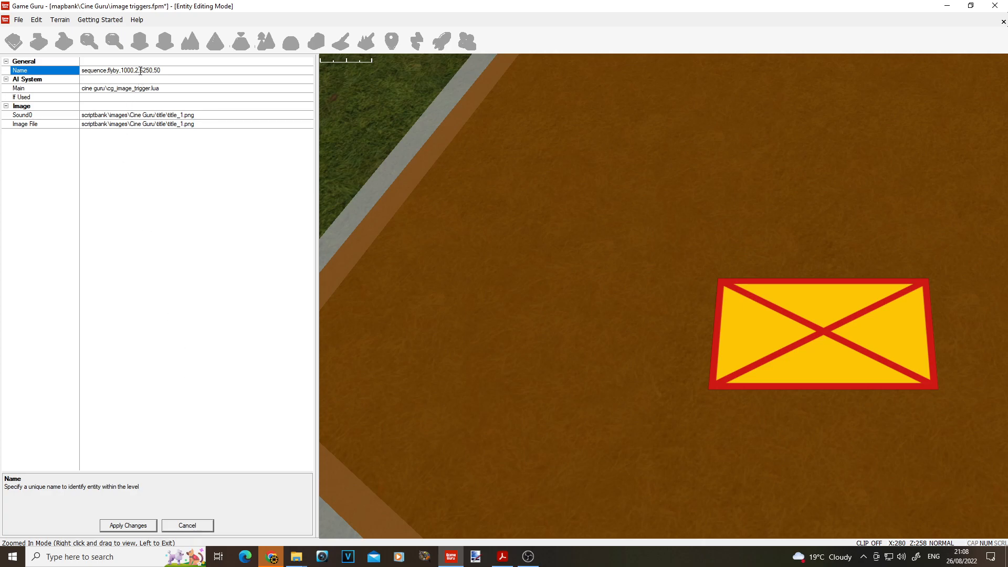
drag(139, 71, 152, 72)
click(164, 71)
drag(140, 70, 152, 71)
click(167, 71)
drag(139, 70, 152, 71)
click(167, 70)
Step: Close the image trigger's properties without applying changes, test the level to watch the flyby cutscene, and end the test
click(187, 526)
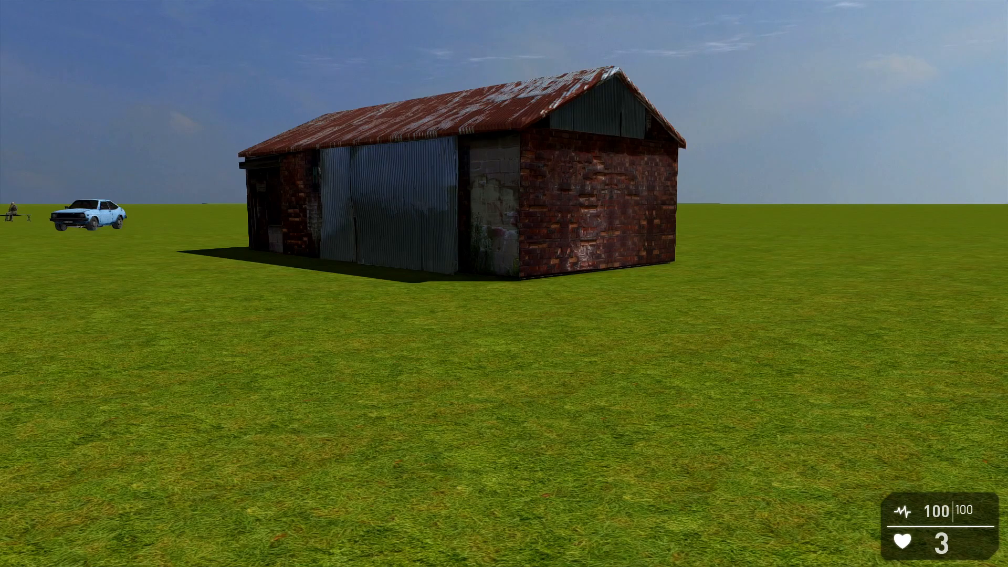
key(s)
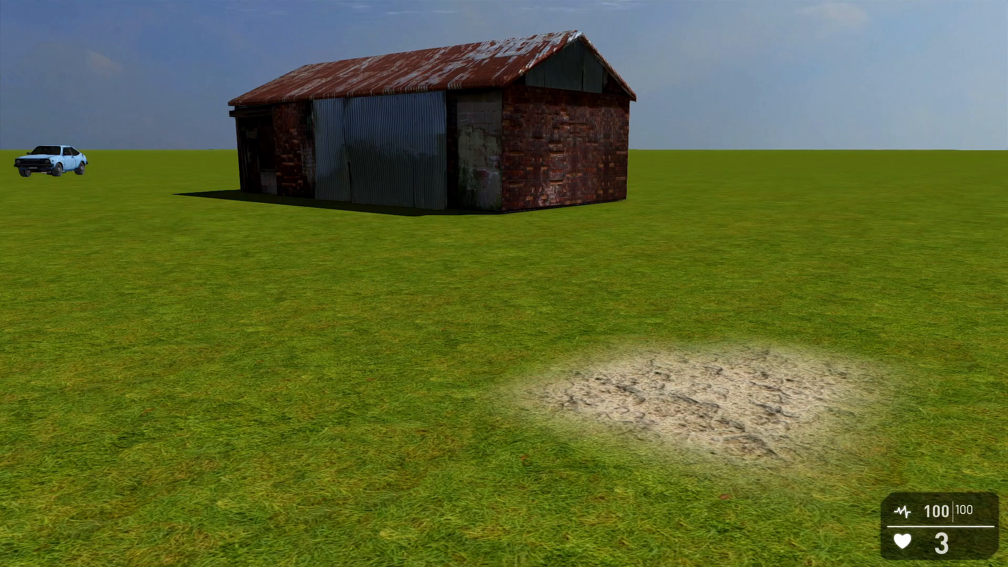
key(Escape)
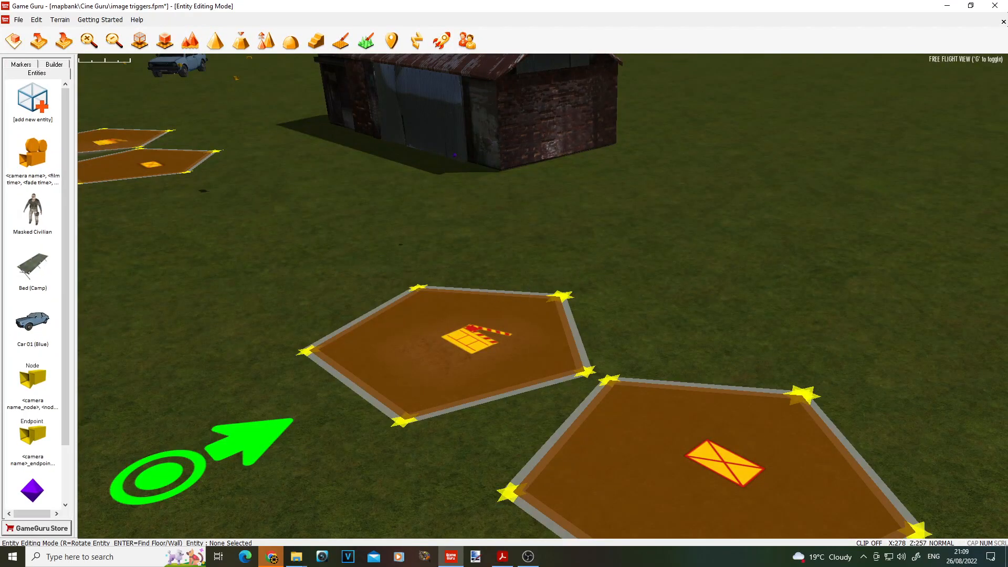
Step: Look over the whole level with its props, cameras and trigger zones from farther away
key(s)
right_drag(543, 296, 714, 295)
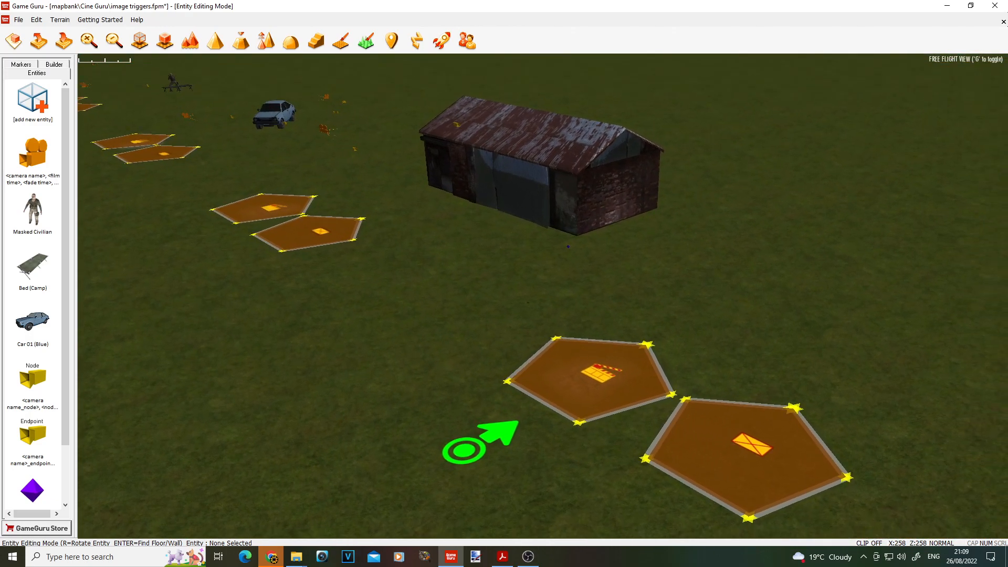
key(s)
right_drag(632, 267, 592, 216)
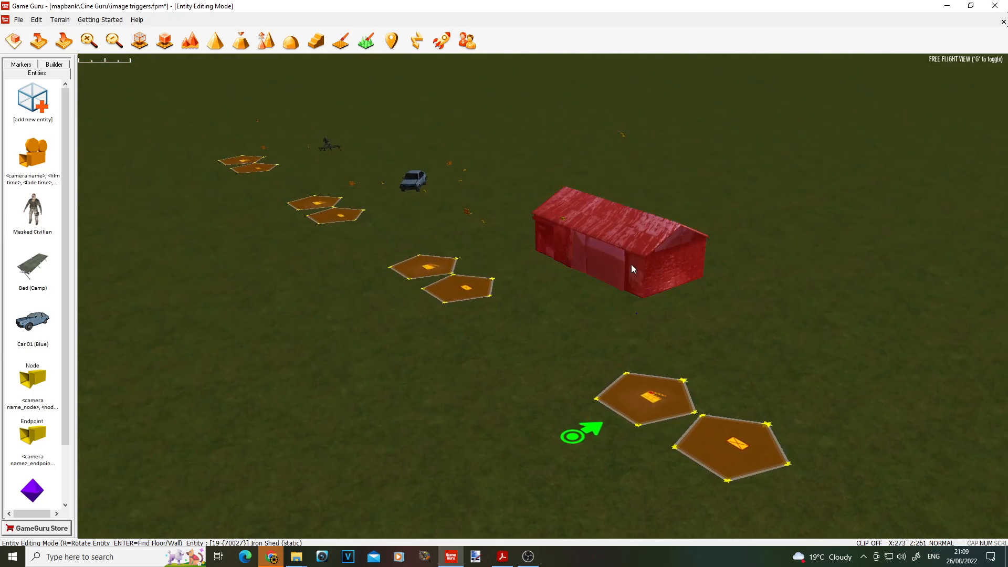